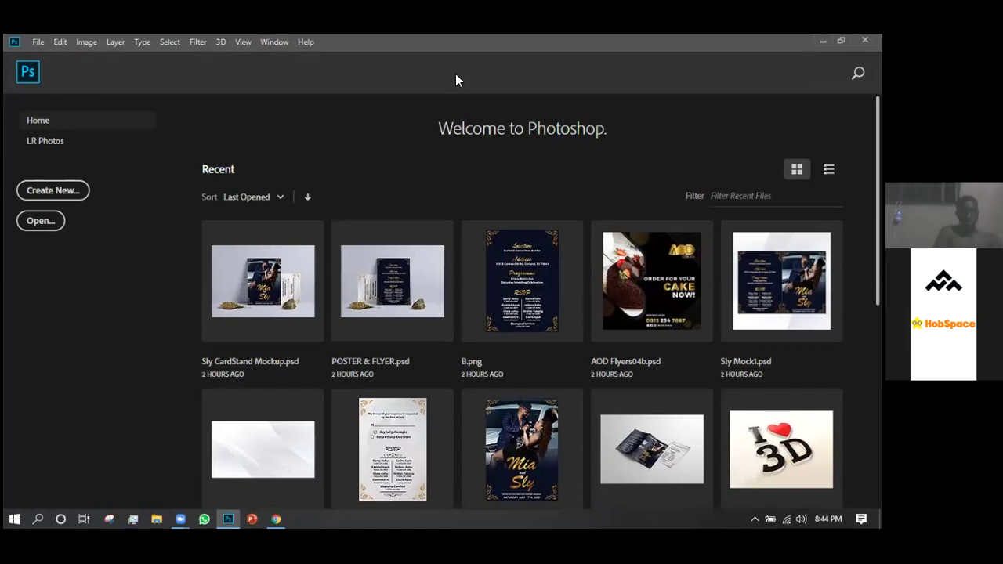
pyautogui.scroll(-5, 421, 287)
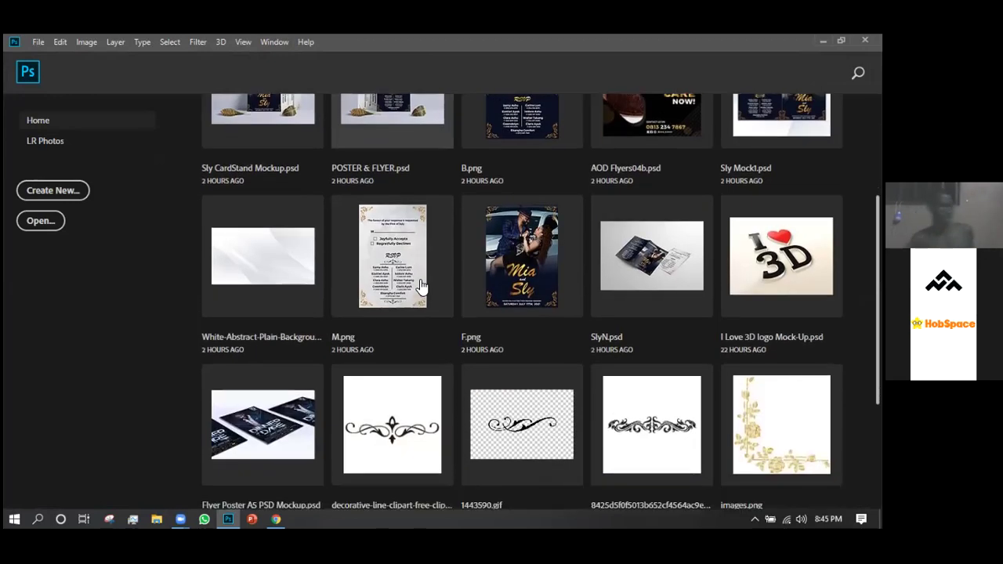
pyautogui.scroll(-1, 421, 287)
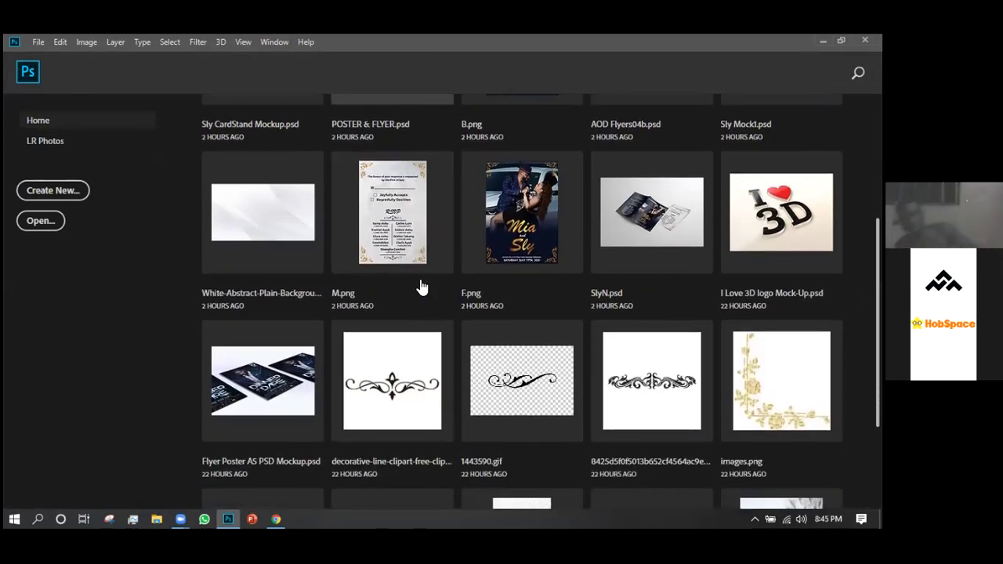
pyautogui.scroll(-3, 420, 287)
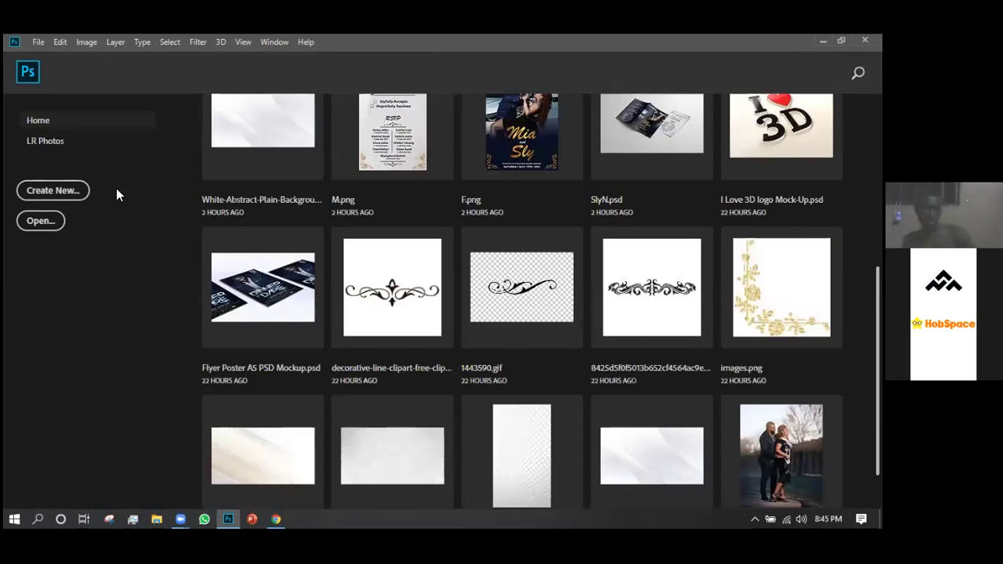
pyautogui.scroll(-1, 125, 190)
pyautogui.scroll(5, 125, 191)
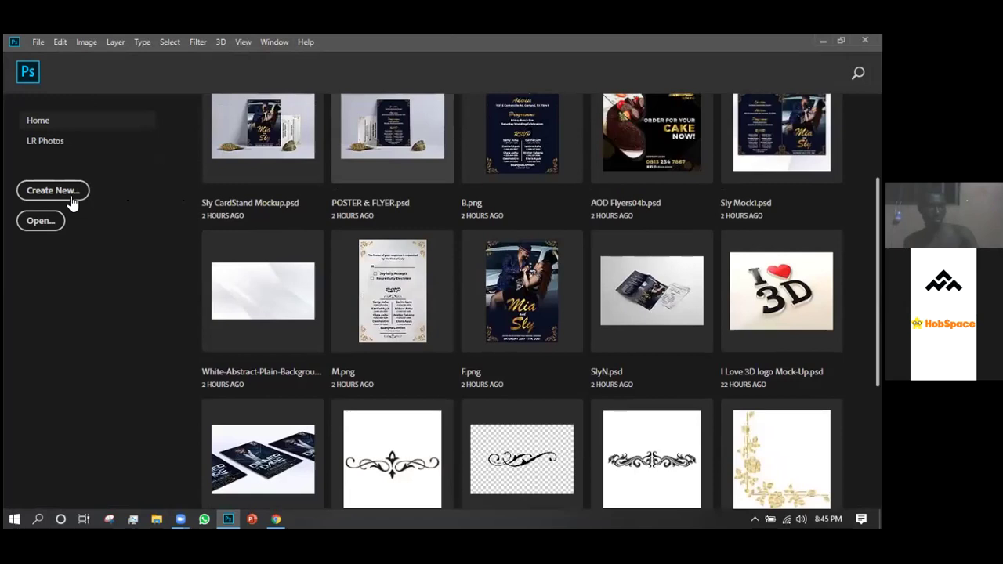
pyautogui.scroll(4, 72, 199)
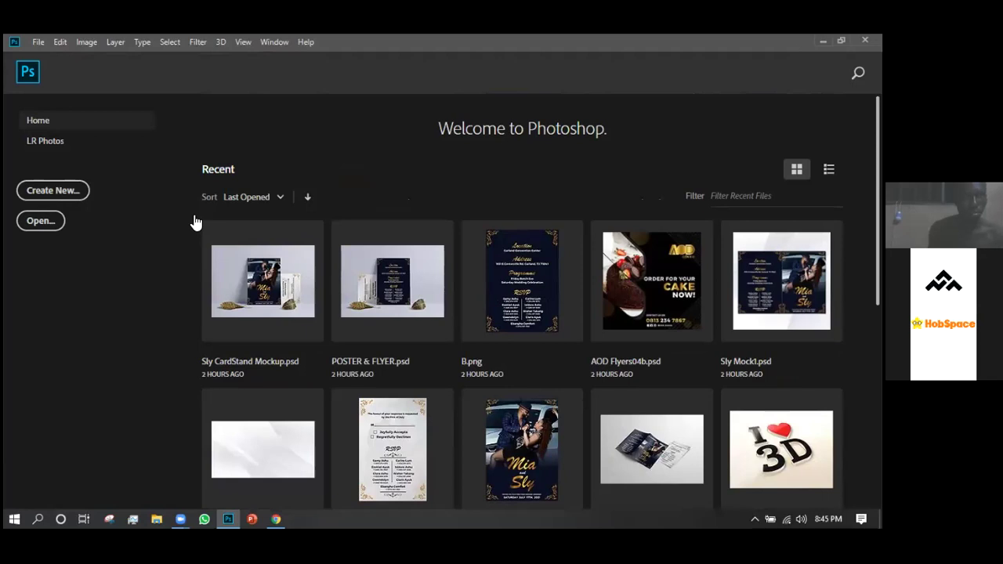
# Start a new document and set its width and height to 6 inches each.
pyautogui.hotkey('ctrl', 'n')
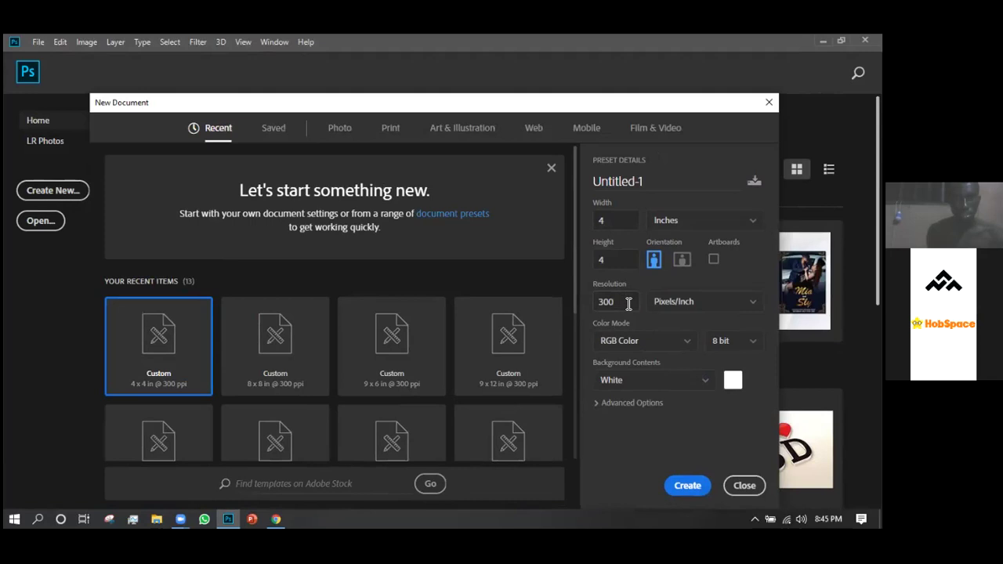
pyautogui.doubleClick(615, 302)
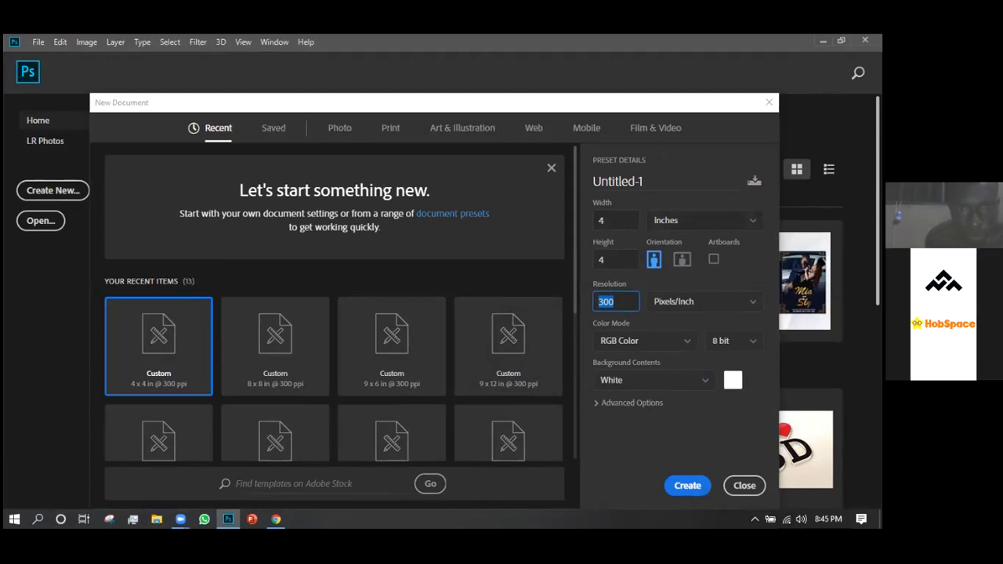
pyautogui.click(704, 221)
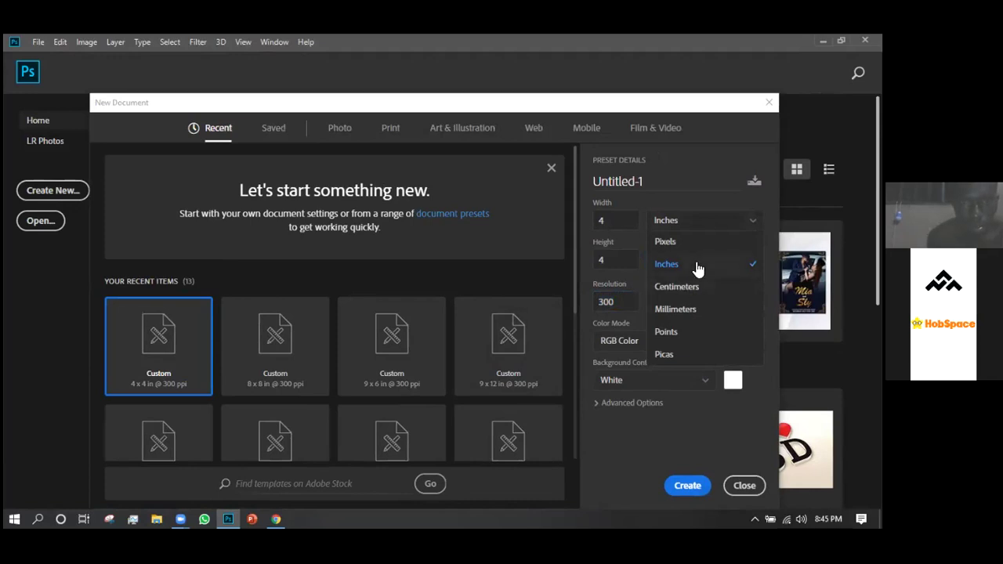
pyautogui.click(692, 215)
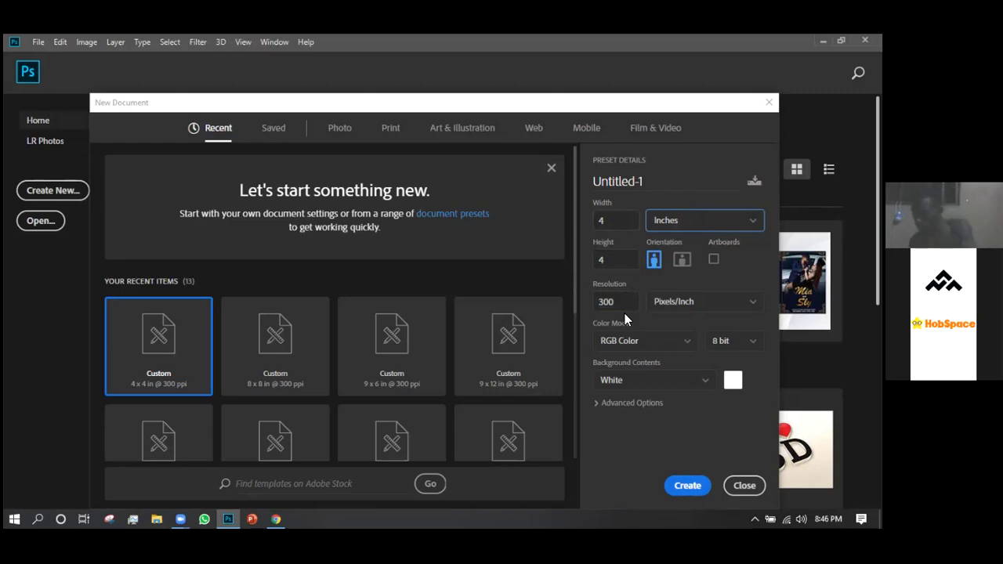
pyautogui.click(619, 223)
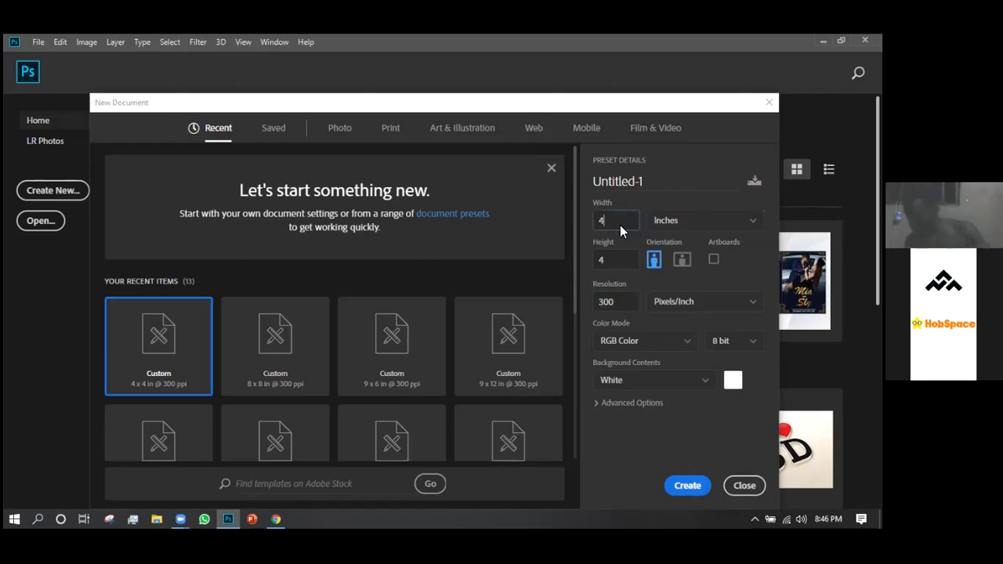
pyautogui.moveTo(590, 225); pyautogui.dragTo(618, 222)
pyautogui.write('6')
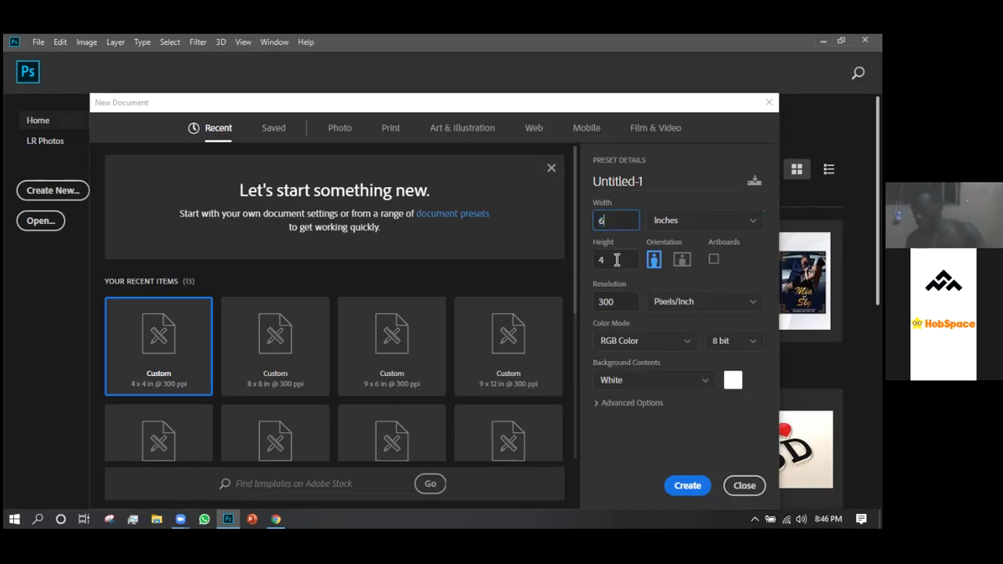
pyautogui.moveTo(616, 263); pyautogui.dragTo(583, 263)
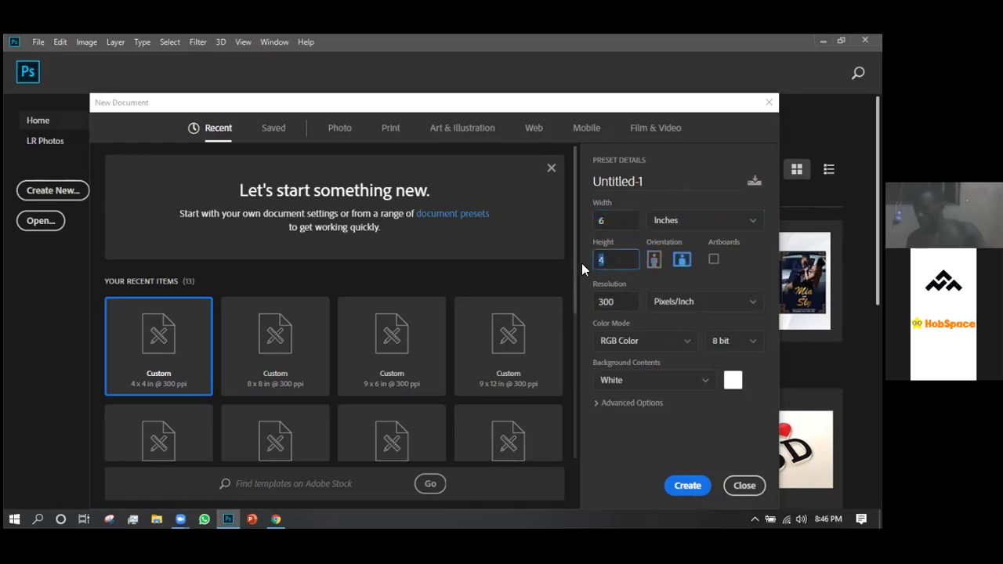
pyautogui.write('6')
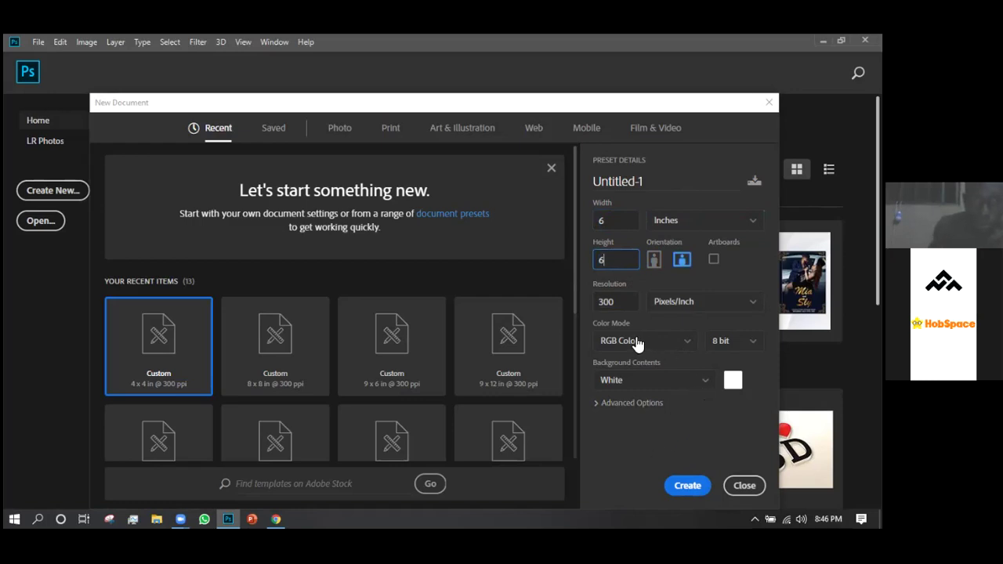
# Create the document in RGB Color mode at 300 pixels/inch with a white background.
pyautogui.click(689, 340)
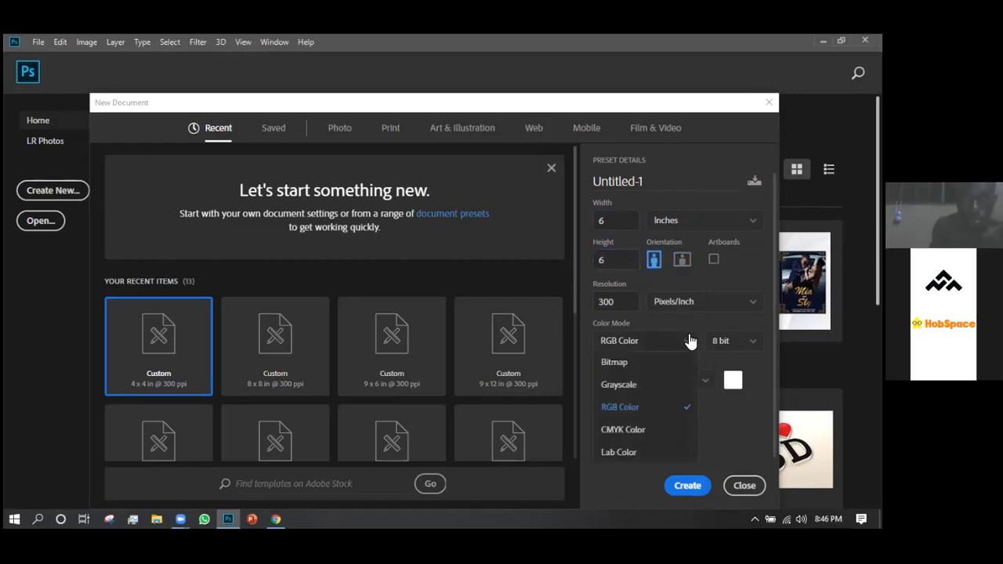
pyautogui.click(713, 413)
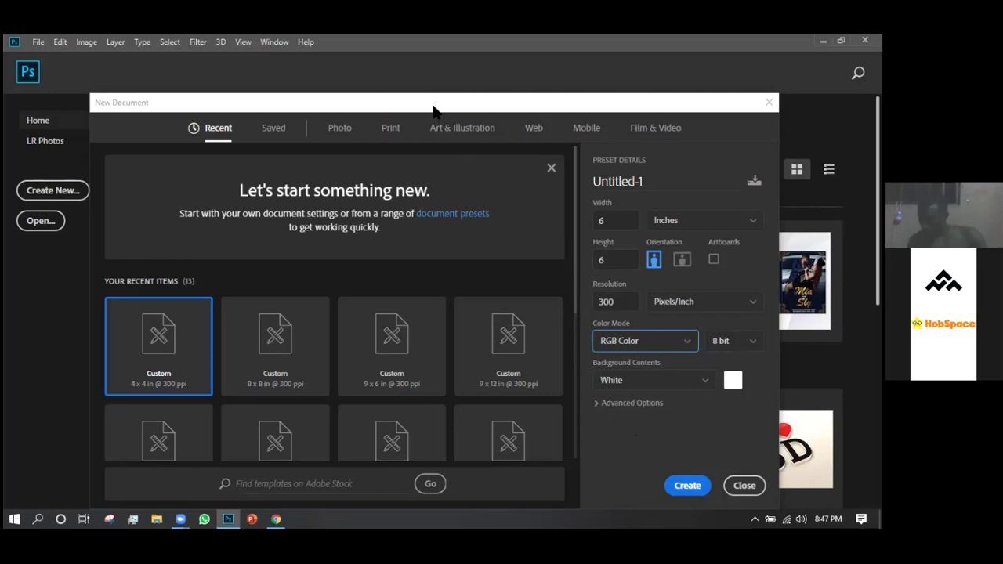
pyautogui.moveTo(432, 107); pyautogui.dragTo(417, 83)
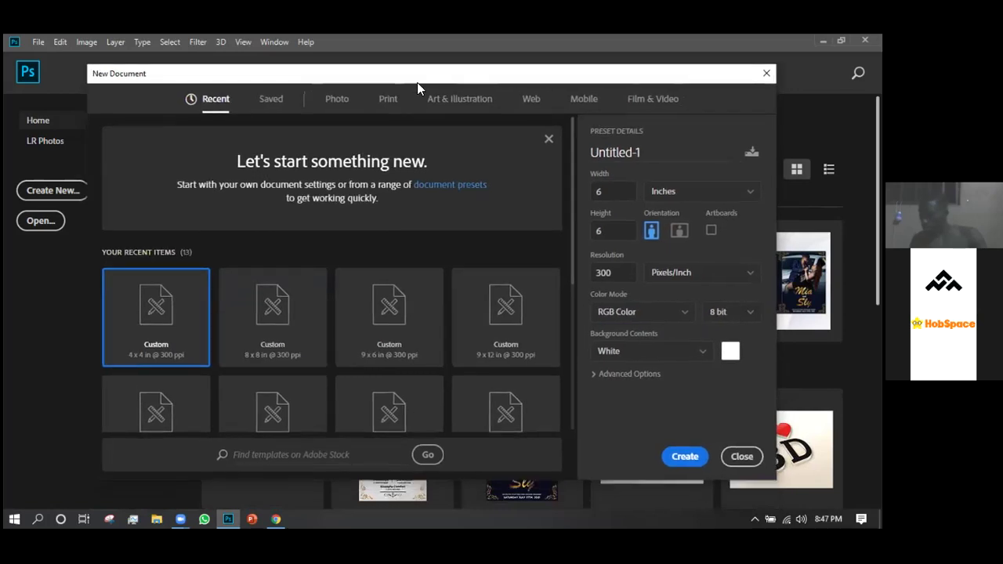
pyautogui.moveTo(417, 83); pyautogui.dragTo(417, 85)
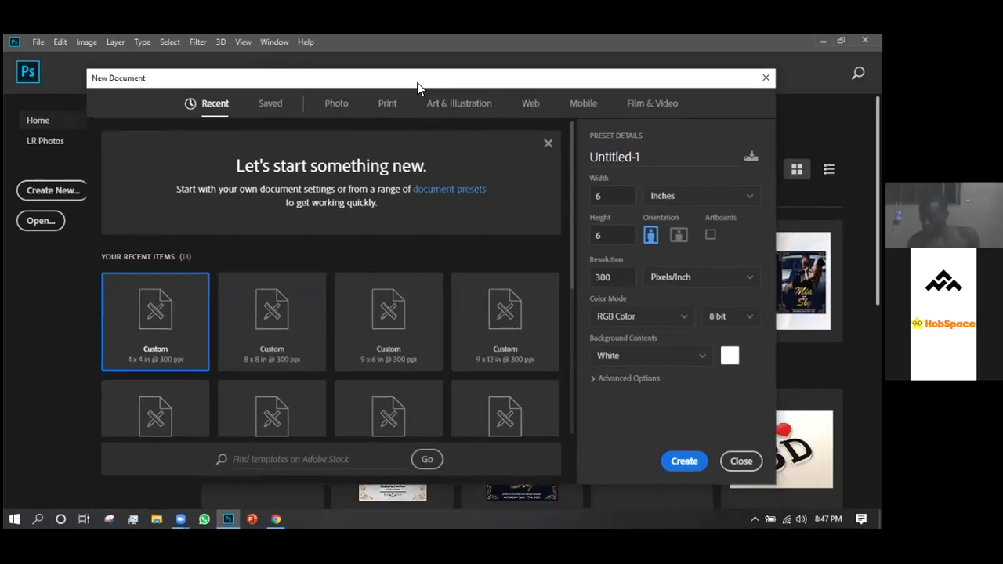
pyautogui.click(681, 461)
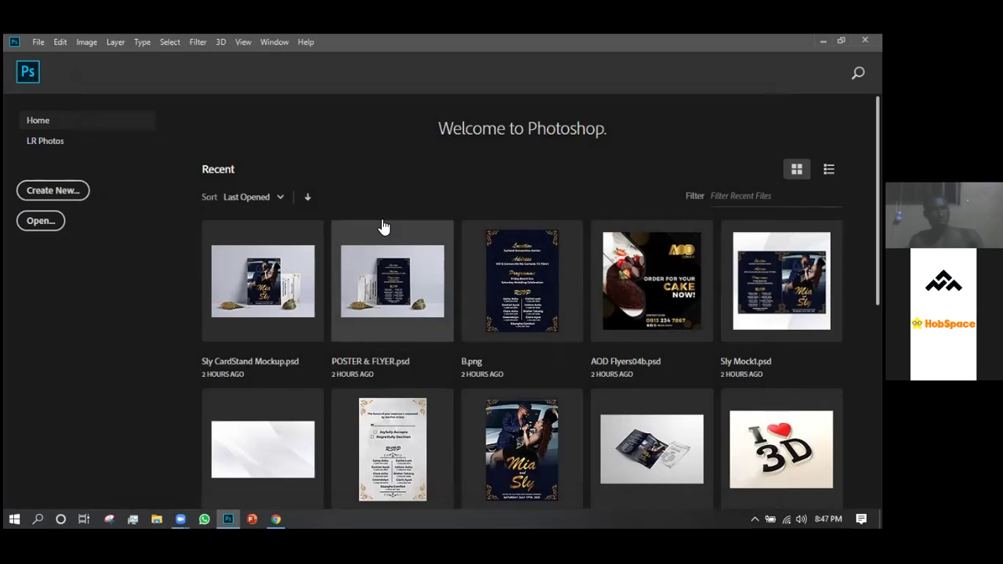
pyautogui.click(349, 235)
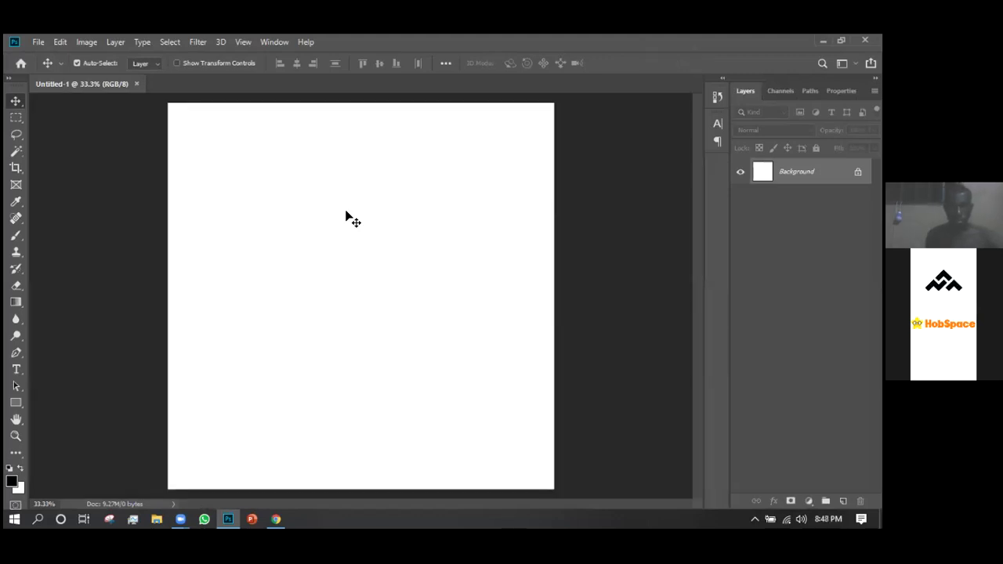
# Draw a black rectangle shape about 1060 by 944 px on the white canvas.
pyautogui.hotkey('ctrl', '-')
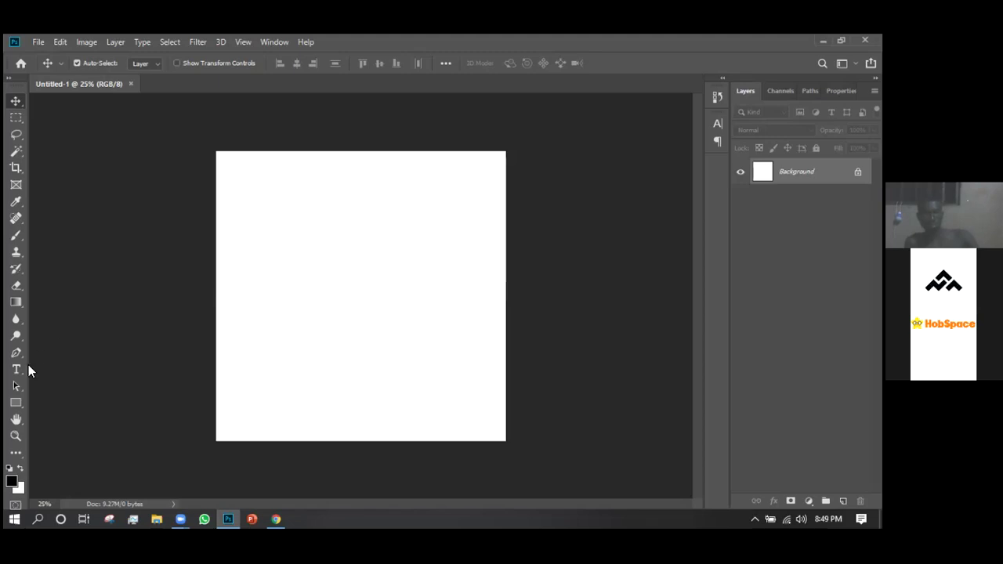
pyautogui.click(17, 403)
pyautogui.moveTo(254, 217); pyautogui.dragTo(426, 369)
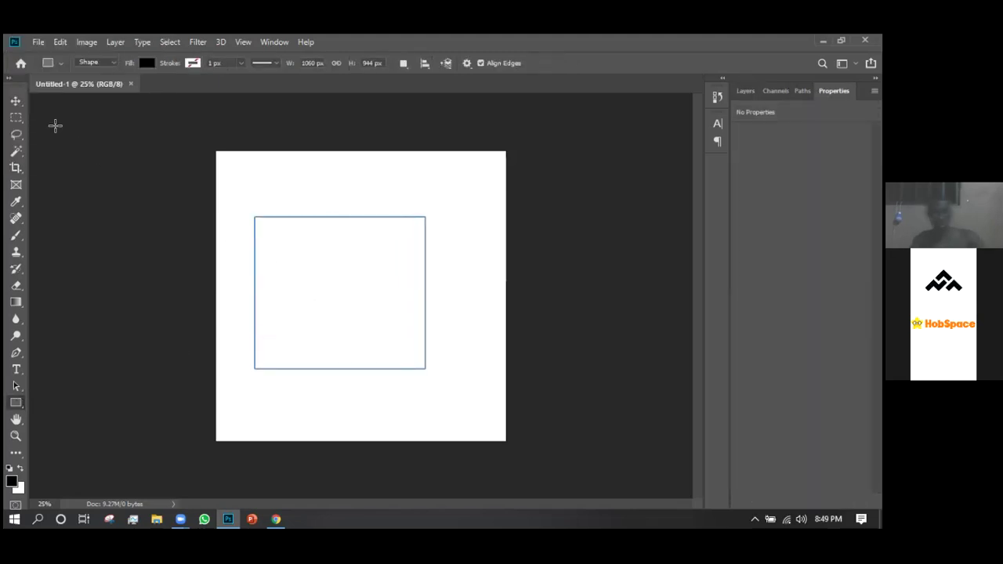
# Move the black rectangle between the canvas's upper corners, then back inside the canvas to about X 636 px, Y 112 px.
pyautogui.click(15, 102)
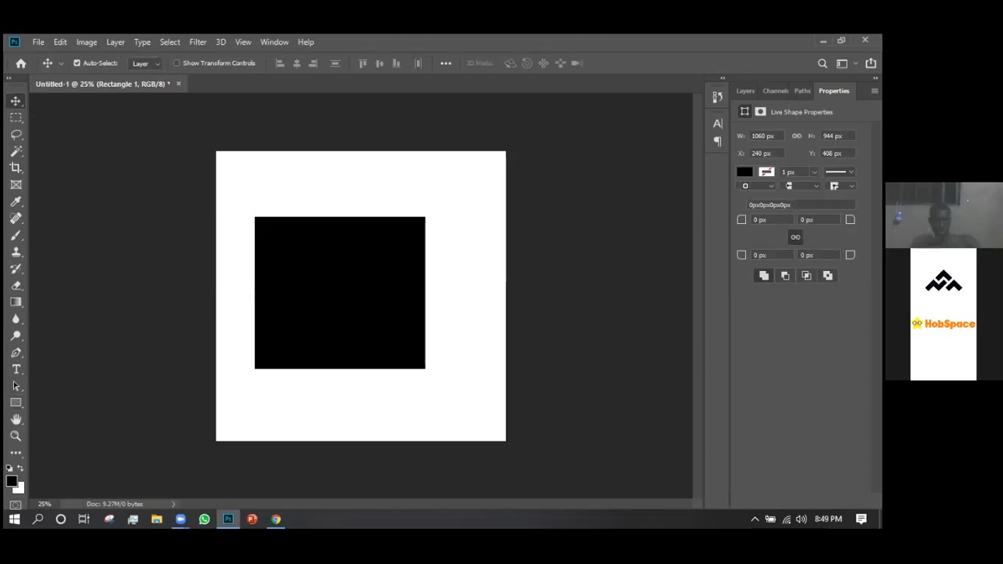
pyautogui.moveTo(284, 291); pyautogui.dragTo(280, 224)
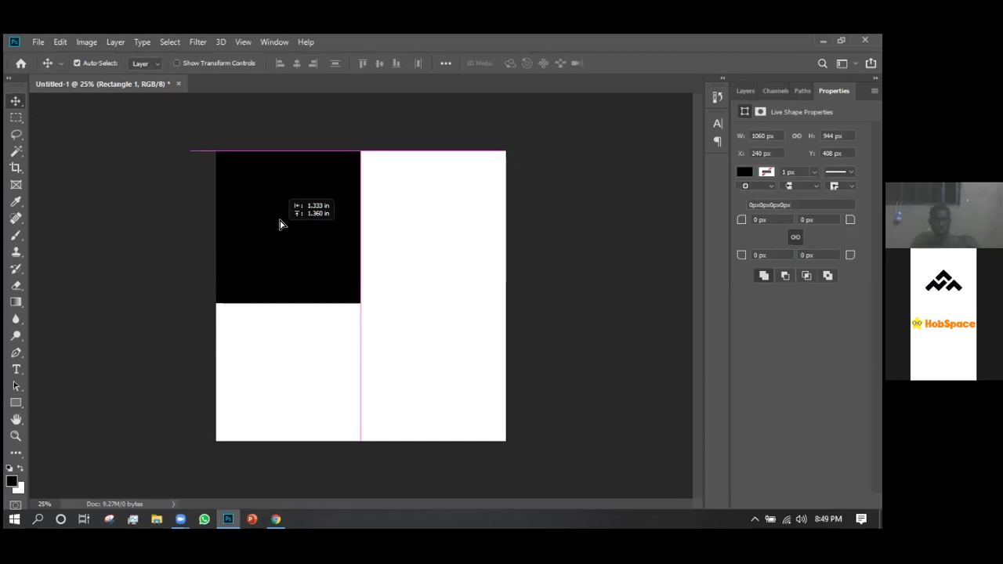
pyautogui.moveTo(280, 224); pyautogui.dragTo(432, 200)
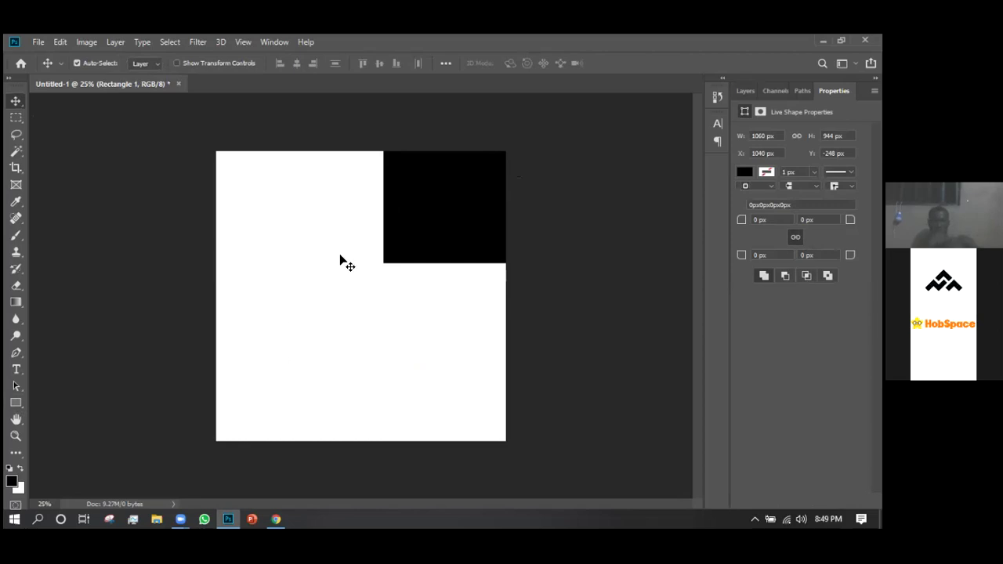
pyautogui.moveTo(442, 211); pyautogui.dragTo(368, 279)
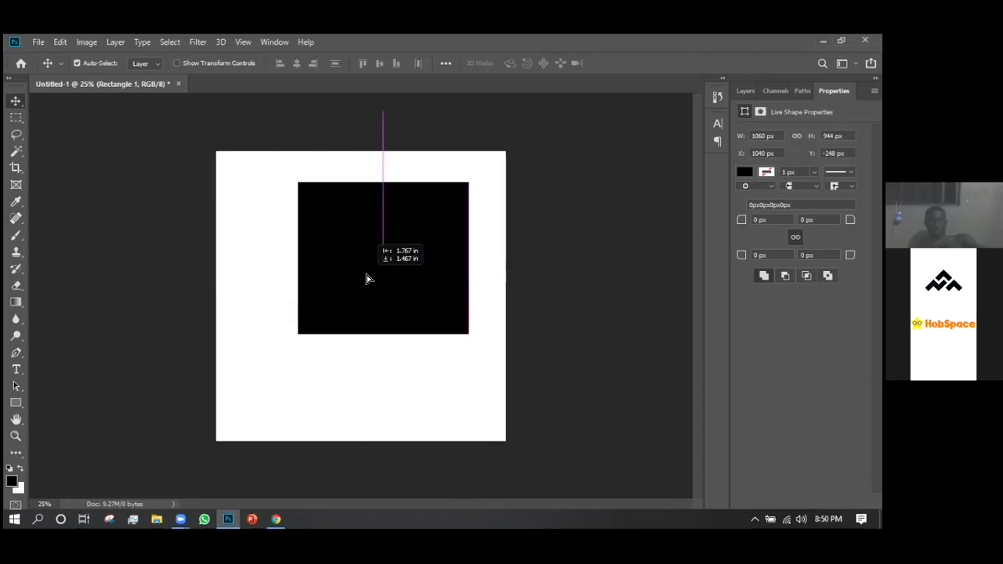
pyautogui.hotkey('ctrl', 'z')
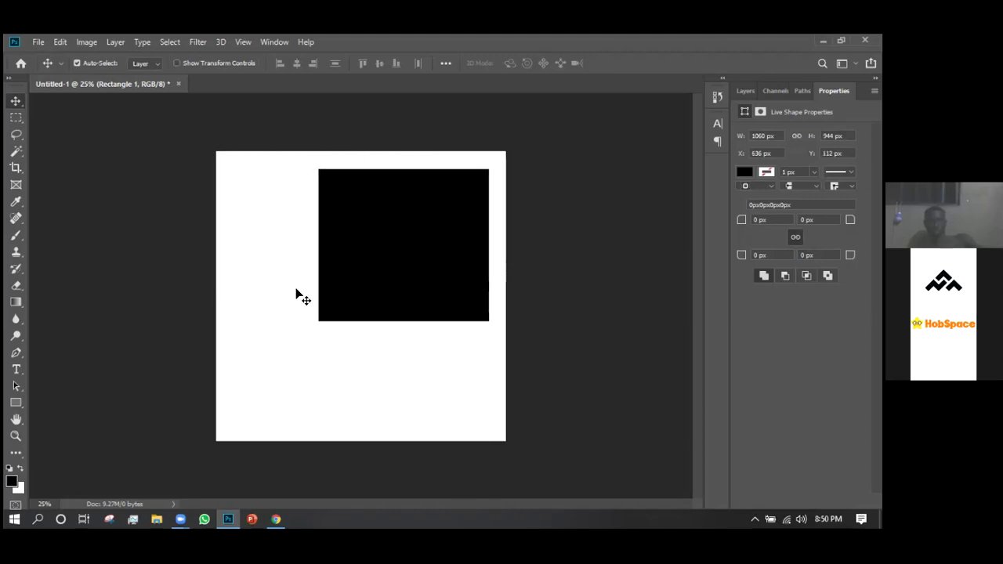
# Draw a second rectangle about 696 by 736 px over the black one's lower-left corner and fill it red.
pyautogui.press('u')
pyautogui.moveTo(259, 266); pyautogui.dragTo(370, 384)
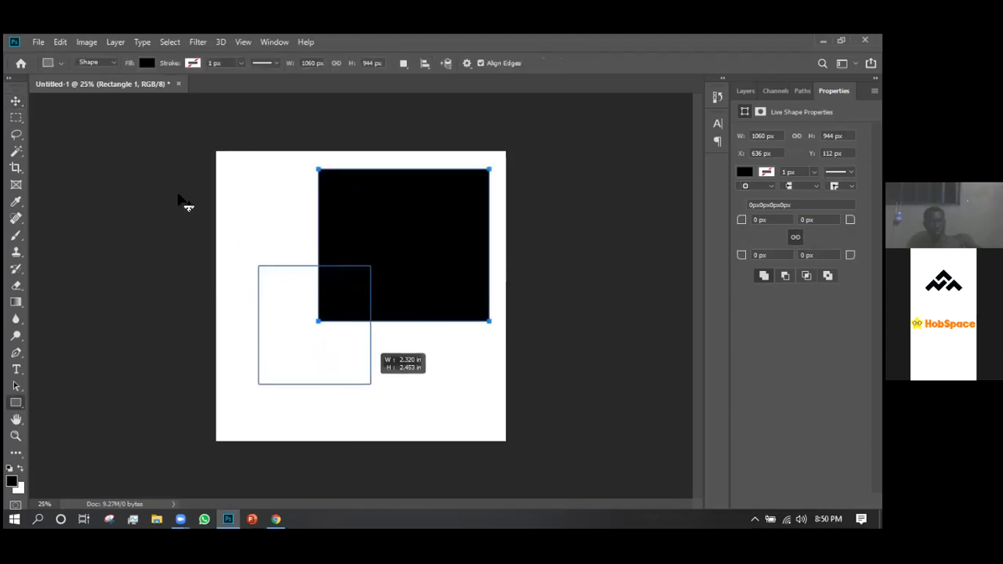
pyautogui.click(148, 64)
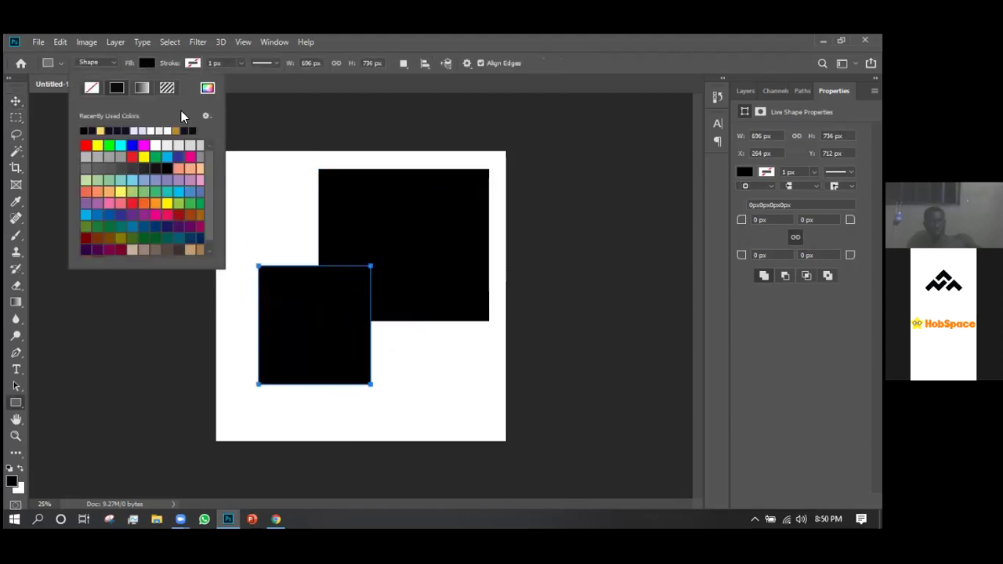
pyautogui.click(85, 145)
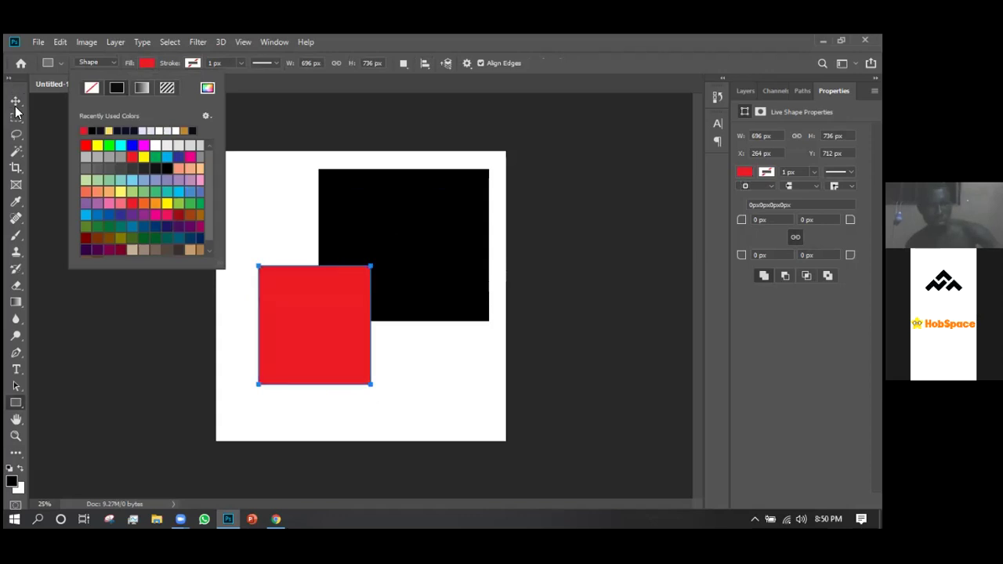
pyautogui.press('Return')
pyautogui.press('v')
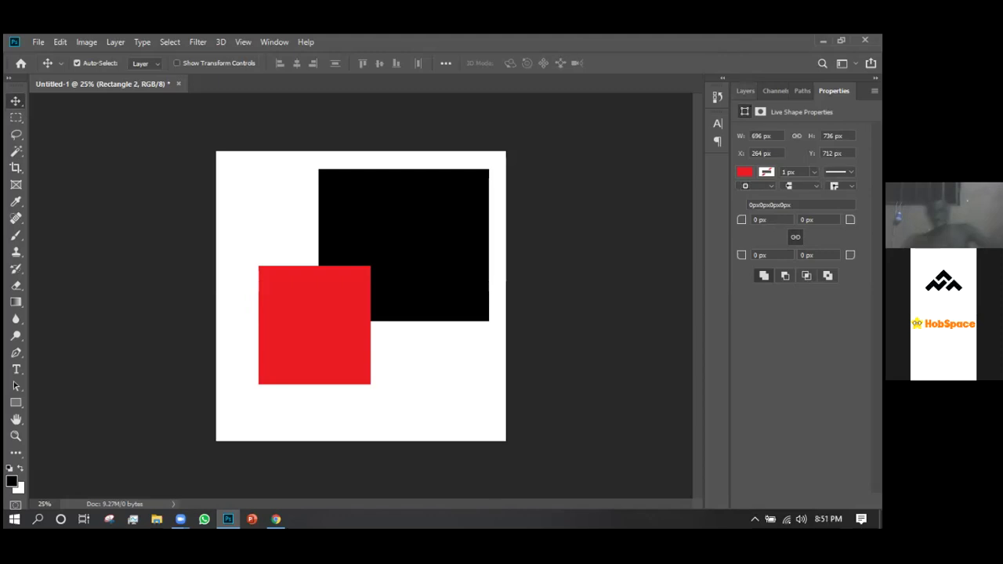
# Show the layer stack, select the Background layer, and undo both rectangles to return to the blank canvas.
pyautogui.press('F7')
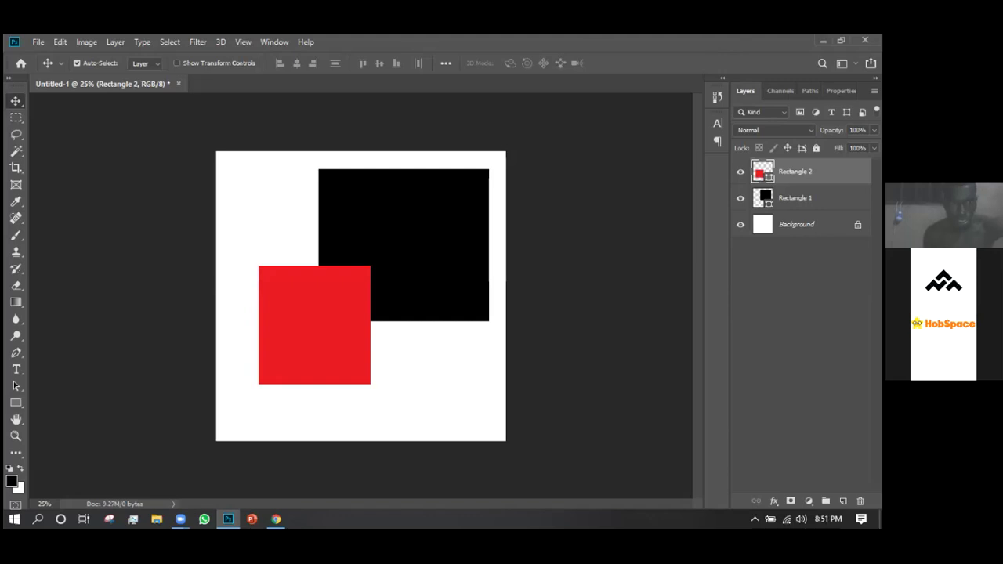
pyautogui.click(796, 224)
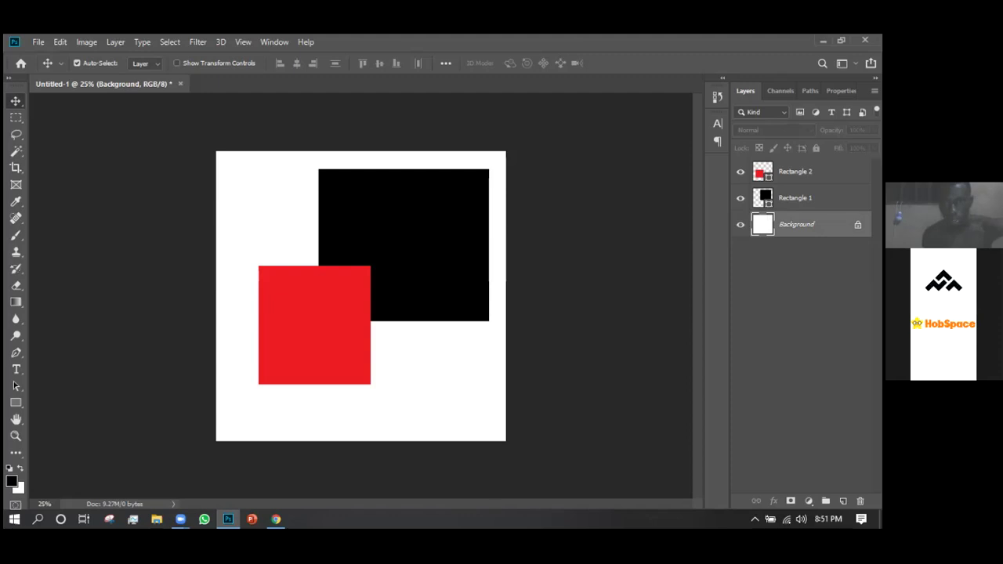
pyautogui.hotkey('ctrl', 'alt', 'z')
pyautogui.hotkey('ctrl', 'alt', 'z')
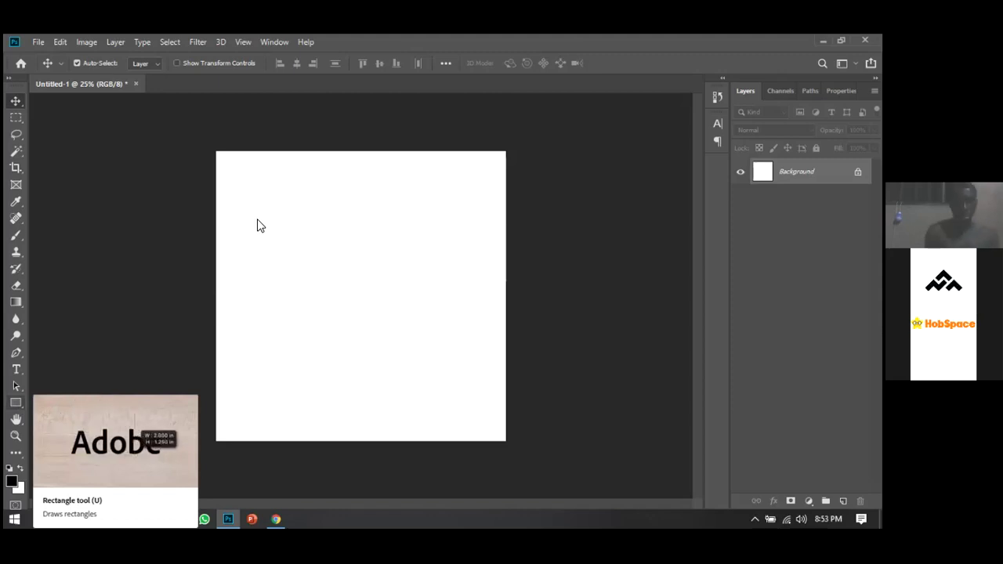
# Draw a black rectangle shape about 1128 by 1116 px near the middle of the blank canvas.
pyautogui.press('u')
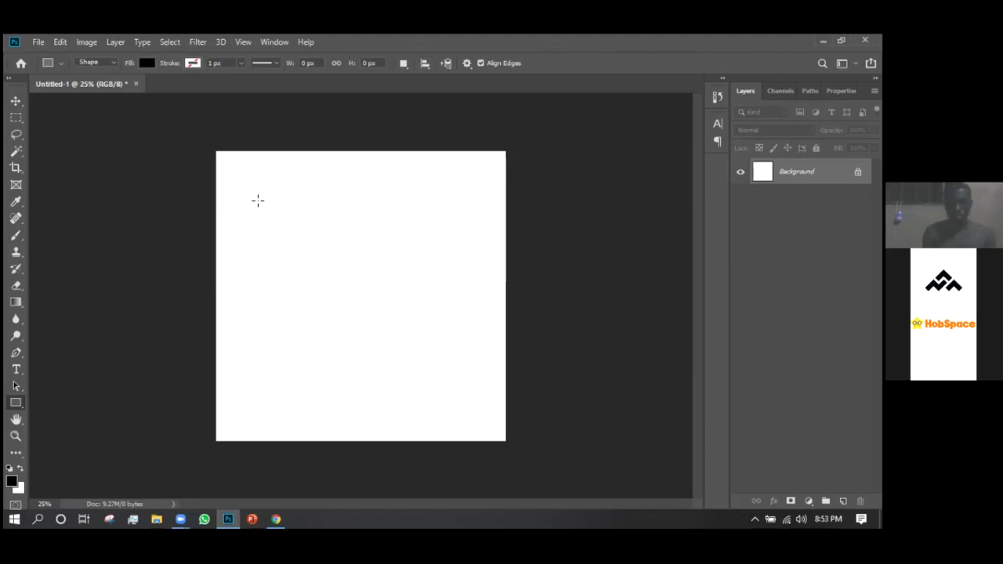
pyautogui.moveTo(260, 201); pyautogui.dragTo(442, 378)
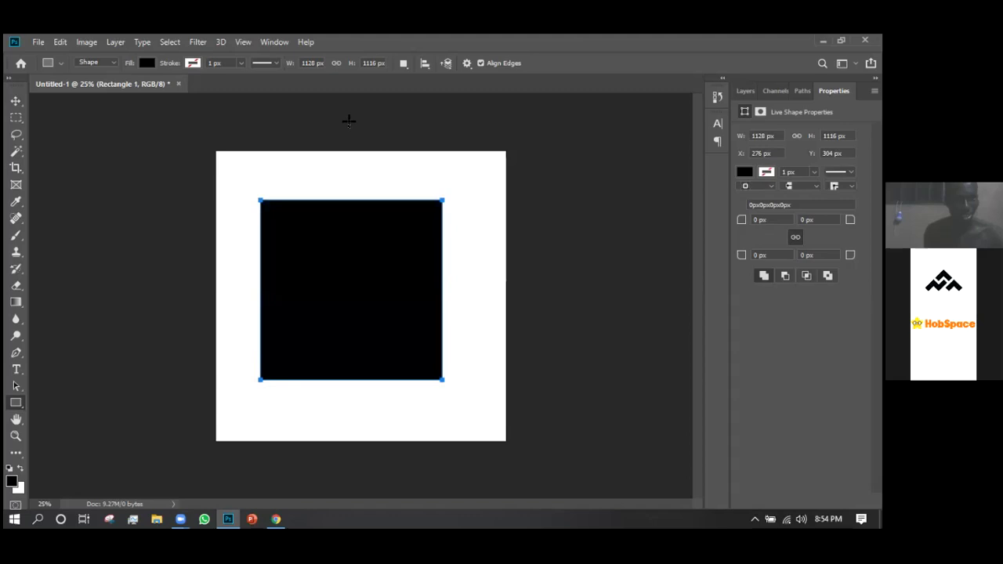
# Delete the existing rectangle layer and draw a new black rectangle shape about 1136 by 1224 px near the canvas's middle.
pyautogui.click(745, 91)
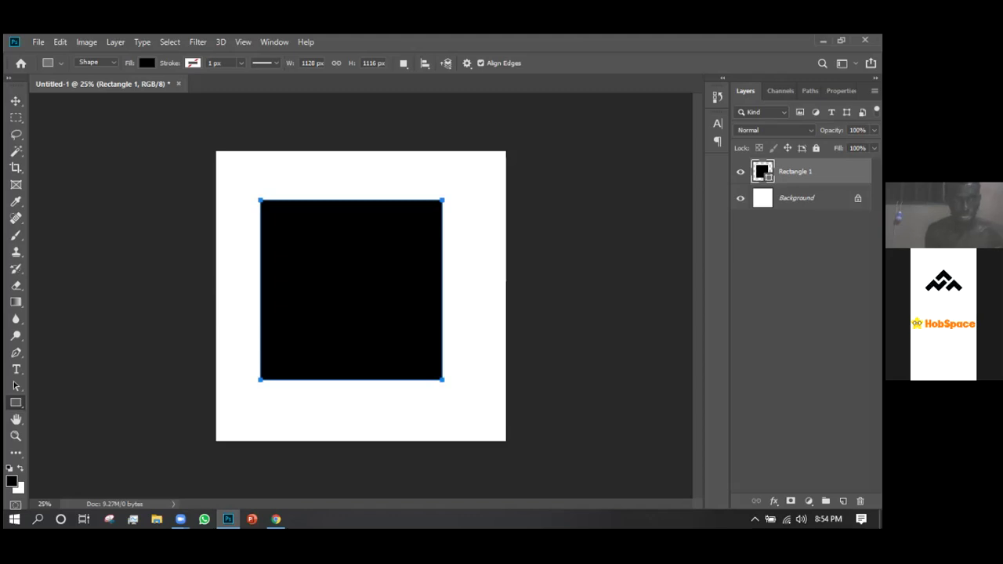
pyautogui.press('Delete')
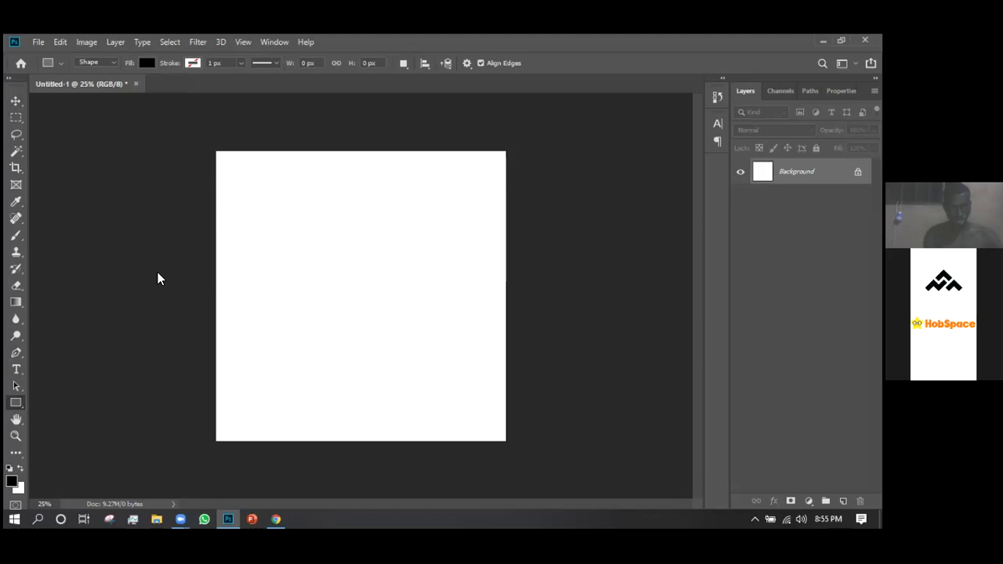
pyautogui.rightClick(18, 406)
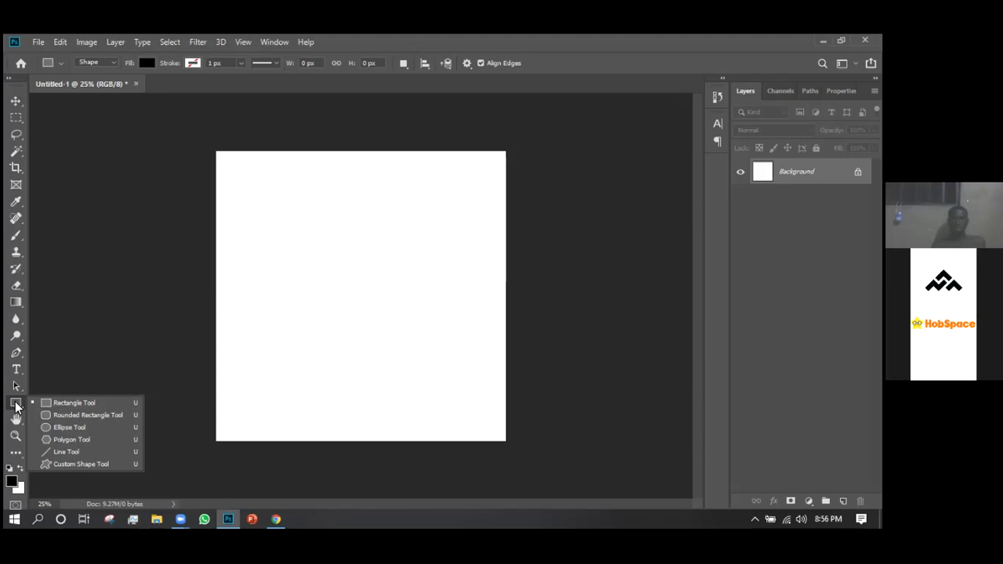
pyautogui.click(66, 404)
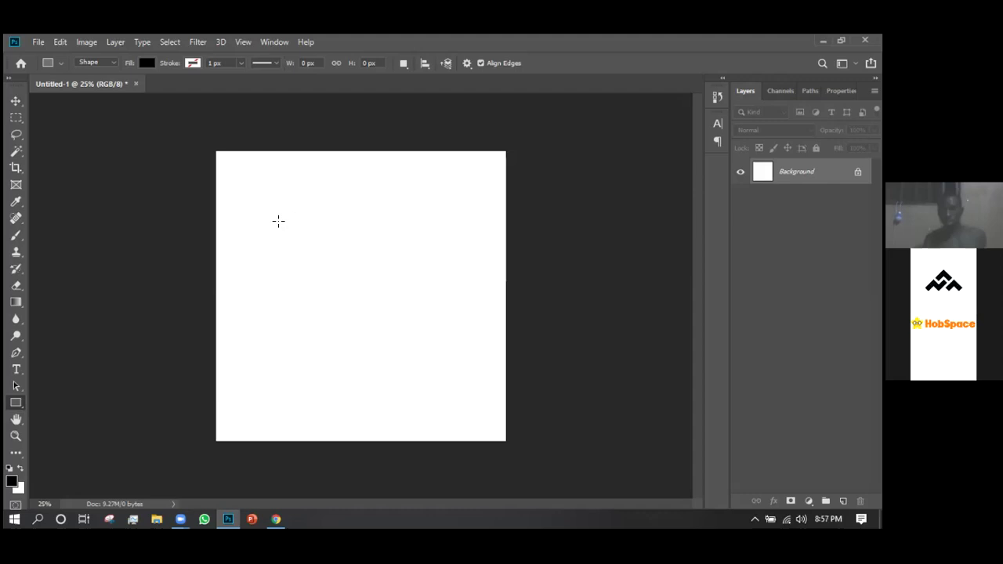
pyautogui.moveTo(265, 199); pyautogui.dragTo(273, 211)
pyautogui.moveTo(390, 332); pyautogui.dragTo(454, 392)
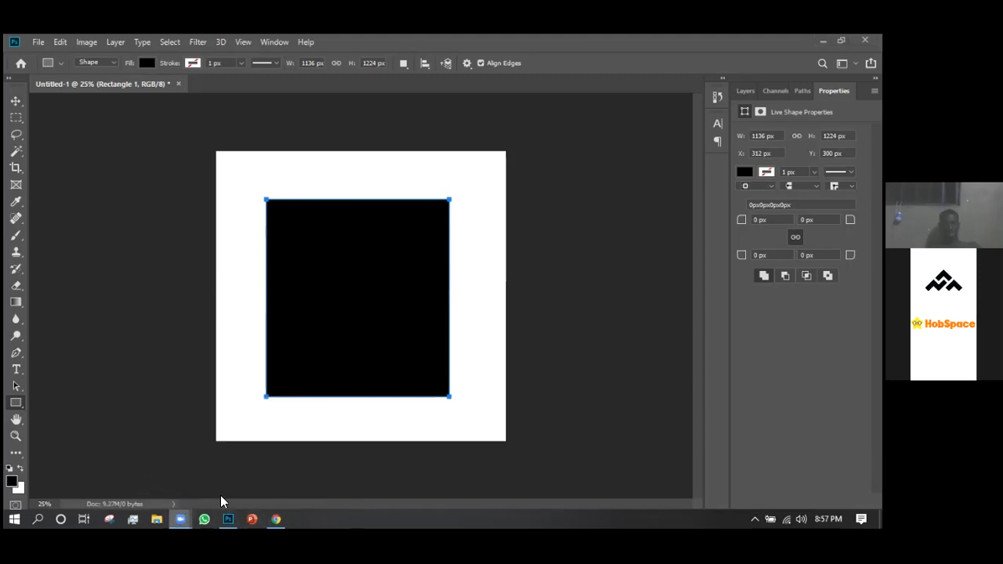
pyautogui.moveTo(181, 519)
pyautogui.click(246, 427)
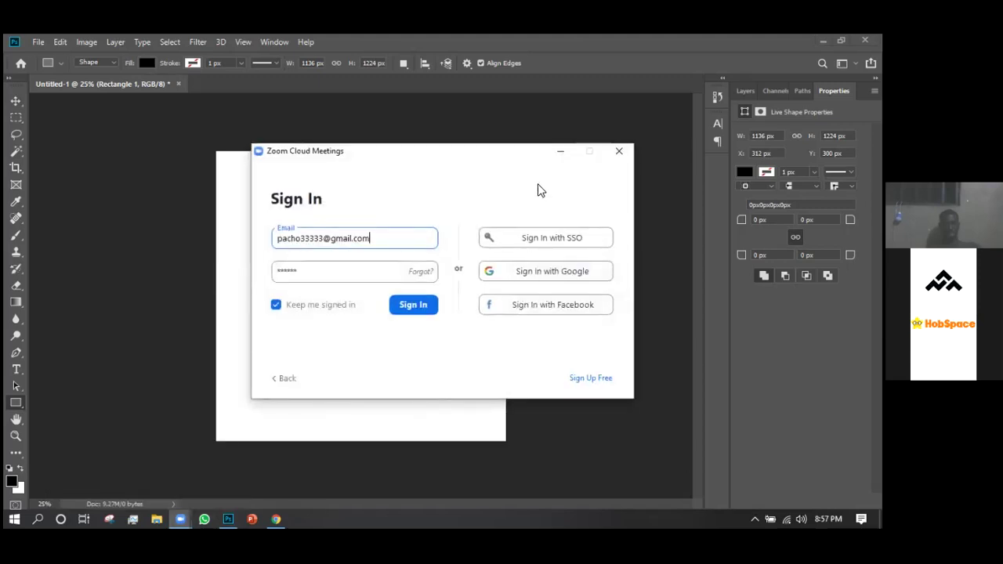
pyautogui.click(560, 151)
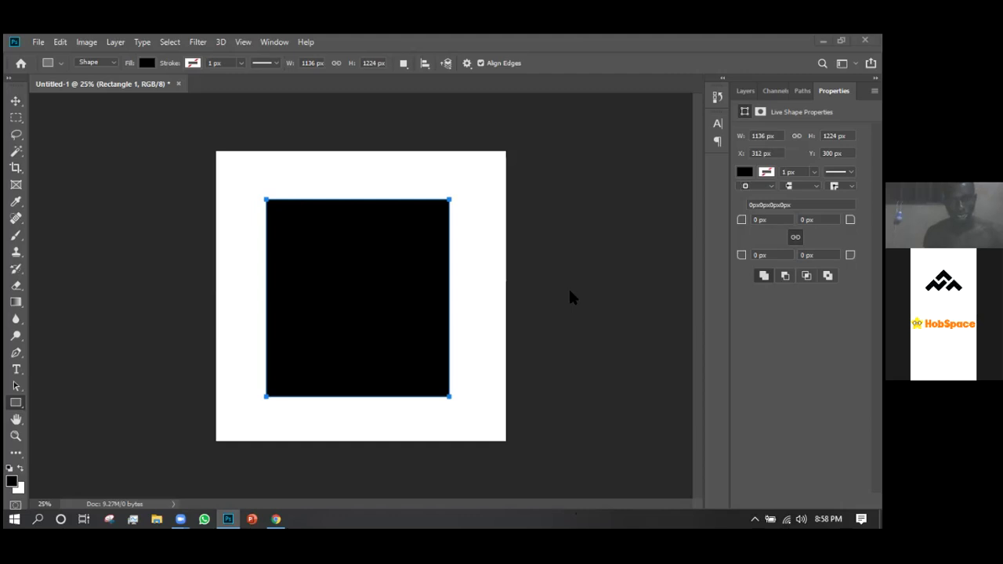
pyautogui.moveTo(182, 517)
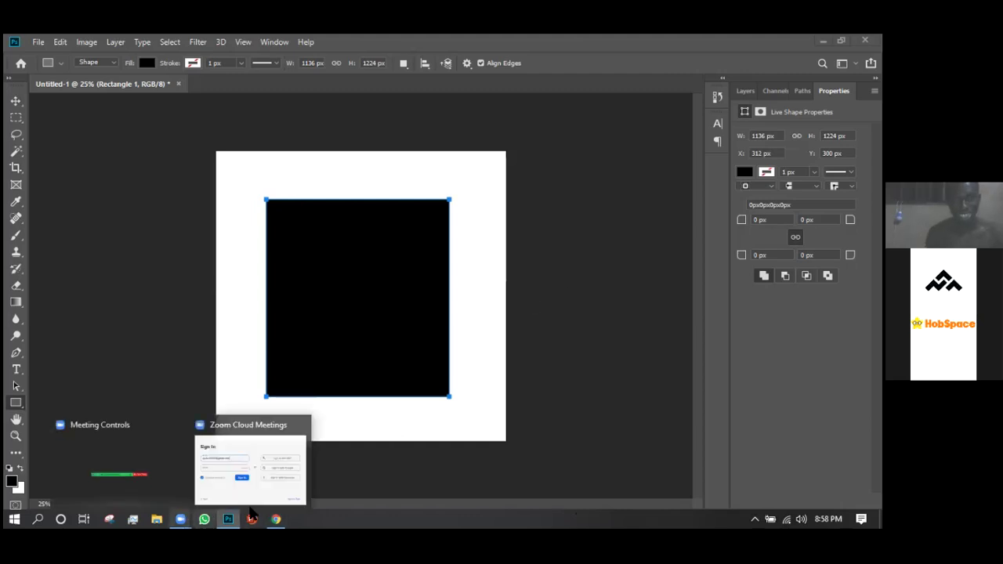
pyautogui.moveTo(276, 517)
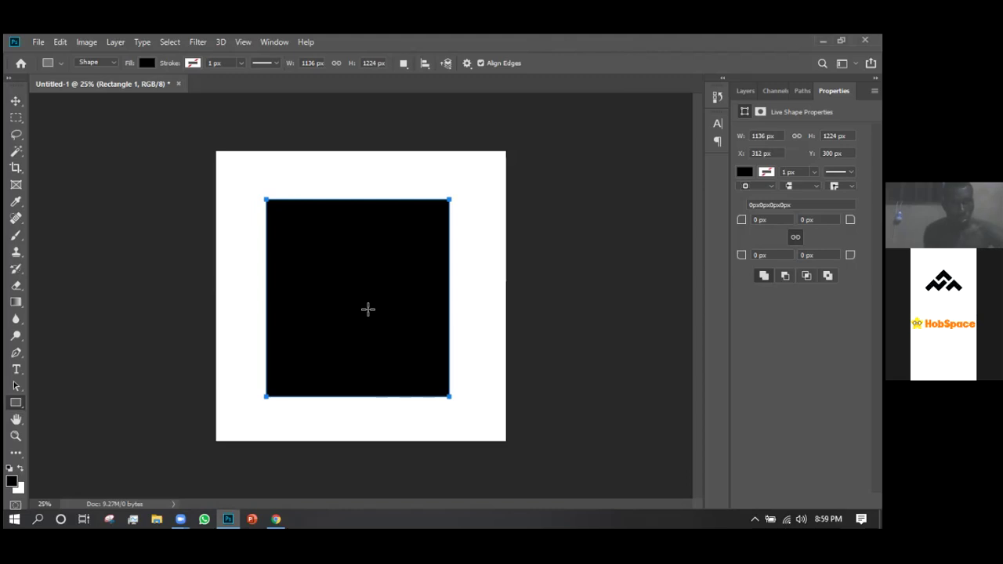
# Fill the black rectangle with pure red and give it a solid black stroke.
pyautogui.click(146, 64)
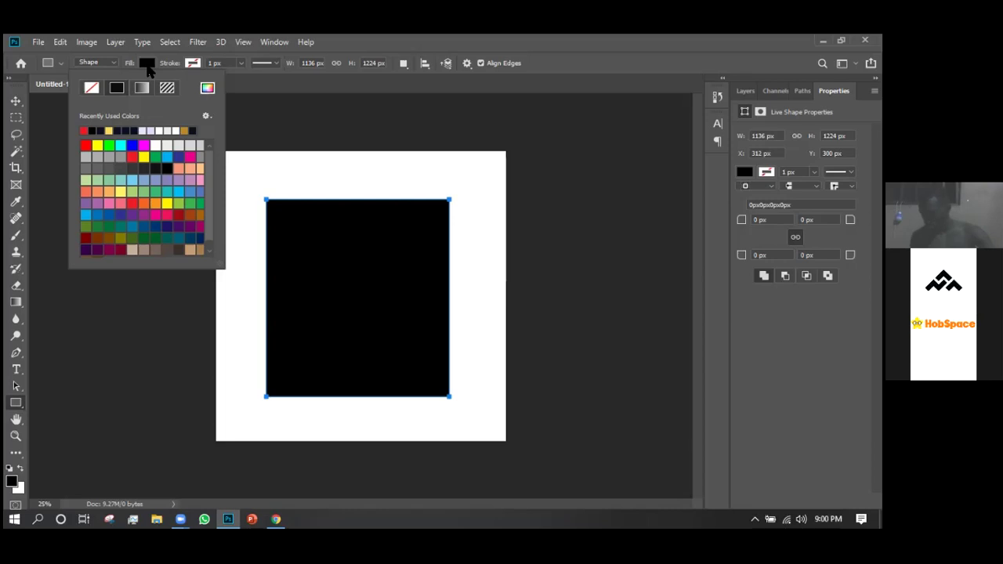
pyautogui.click(87, 145)
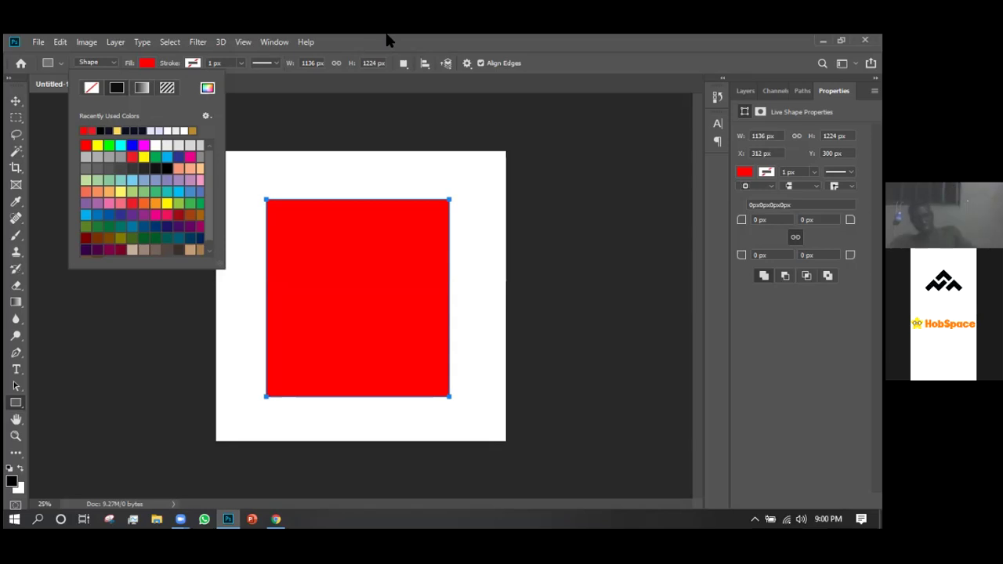
pyautogui.click(389, 39)
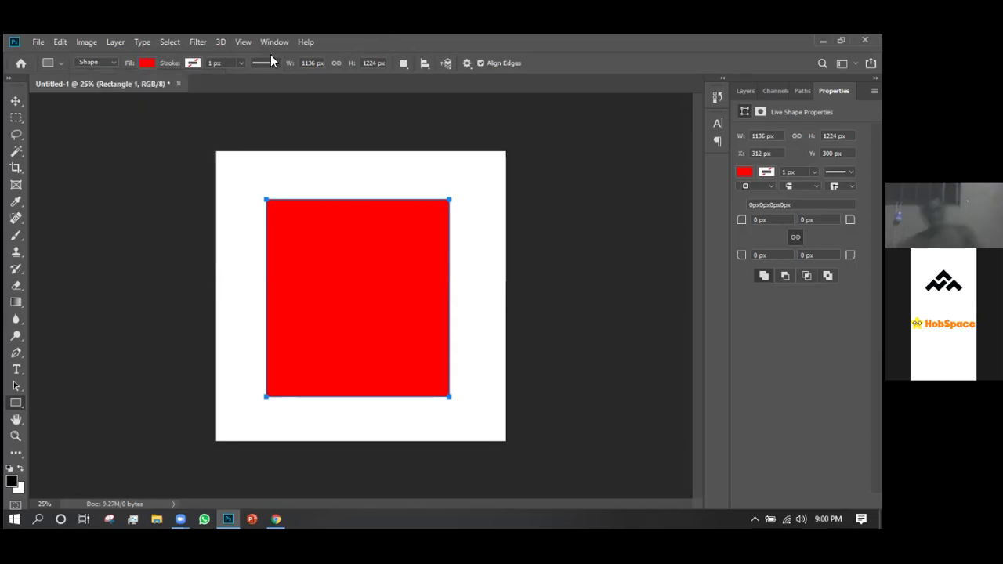
pyautogui.click(191, 64)
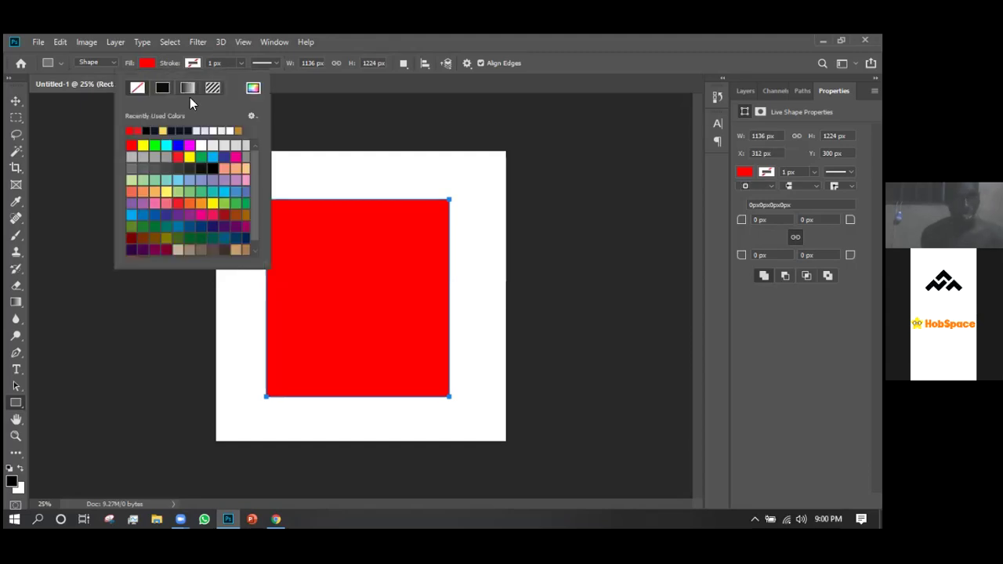
pyautogui.click(209, 168)
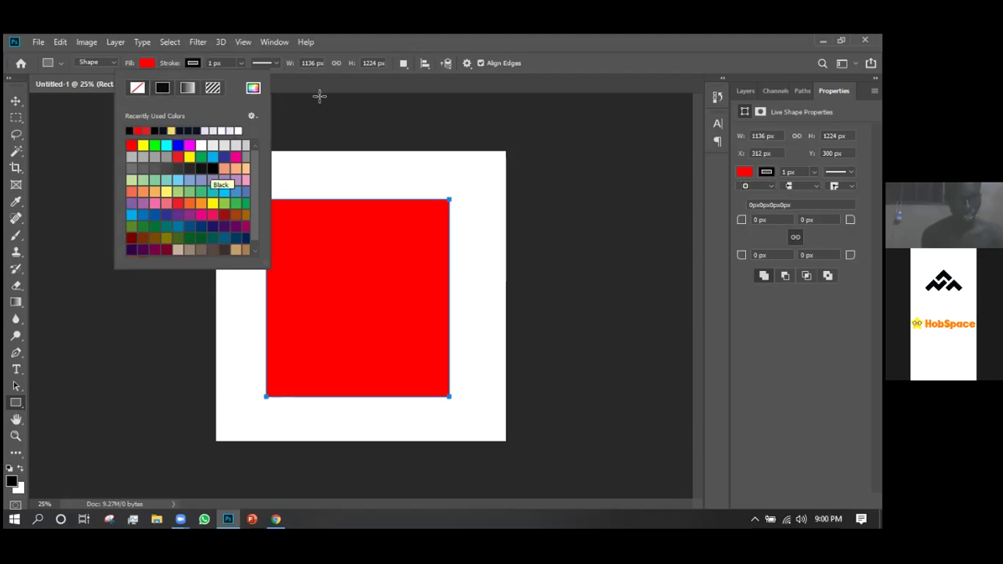
pyautogui.click(363, 40)
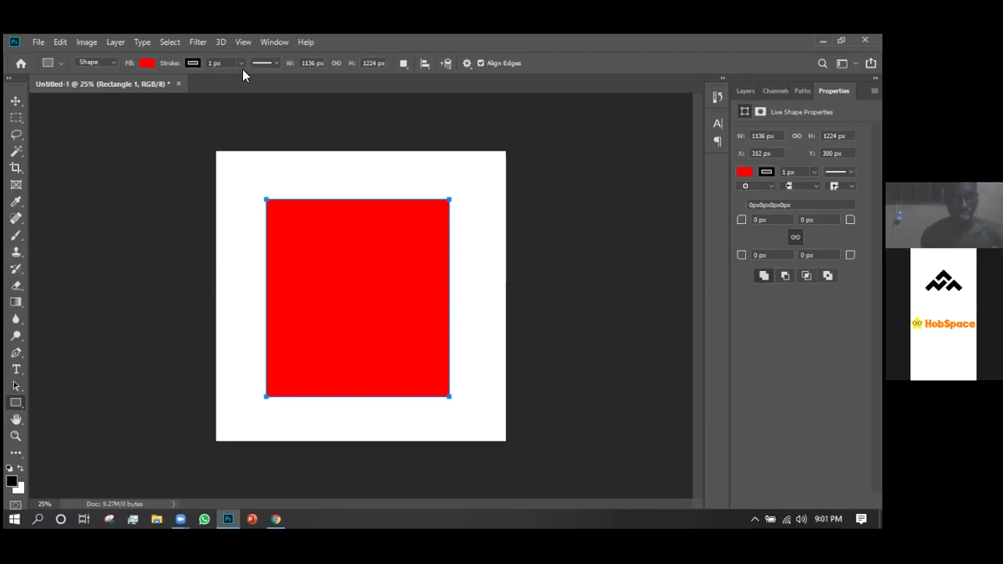
# Thicken the red rectangle's black stroke to about 40 px.
pyautogui.click(239, 64)
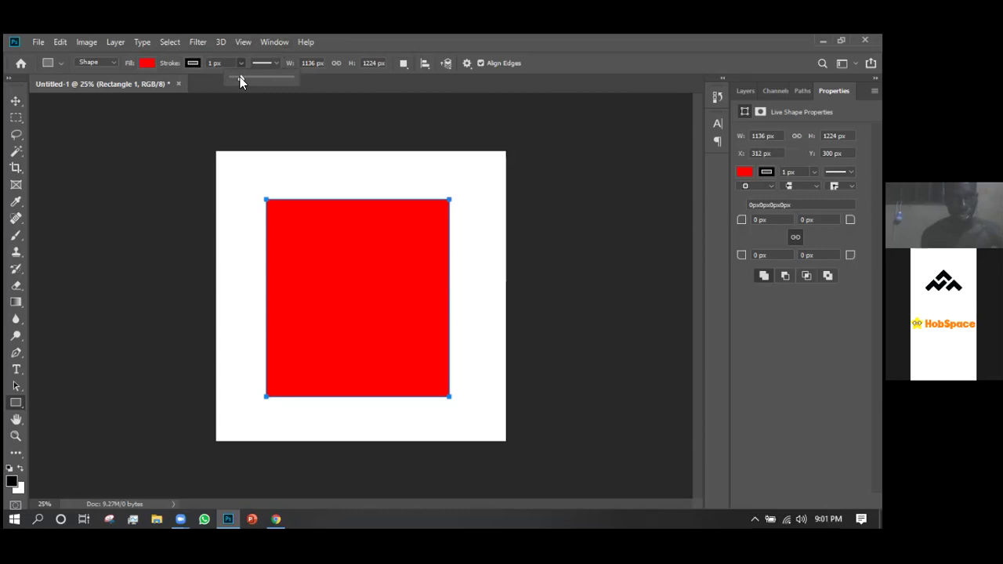
pyautogui.moveTo(244, 77)
pyautogui.mouseDown()
pyautogui.moveTo(274, 83)
pyautogui.moveTo(242, 77)
pyautogui.mouseUp()
pyautogui.click(247, 77)
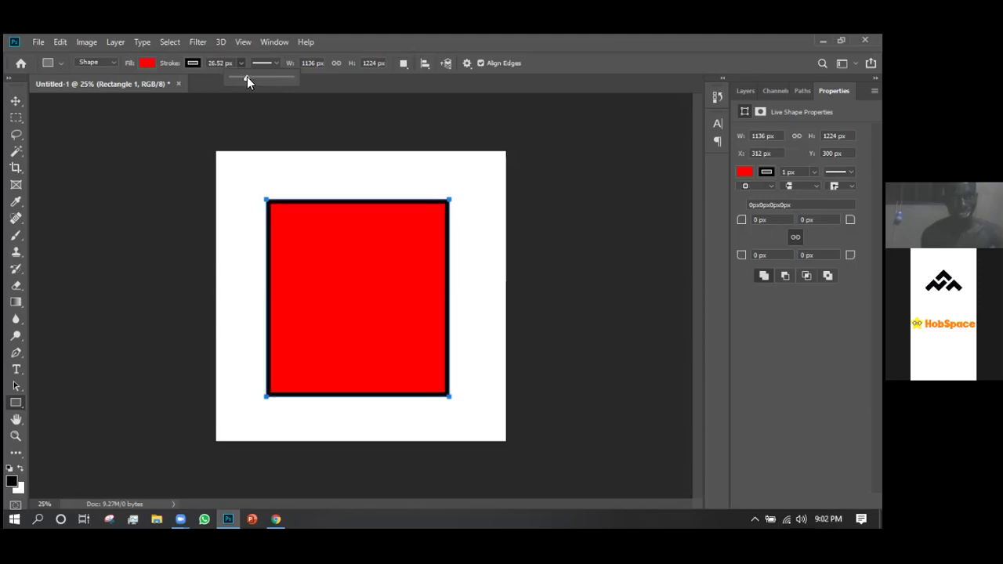
pyautogui.moveTo(248, 77); pyautogui.dragTo(250, 77)
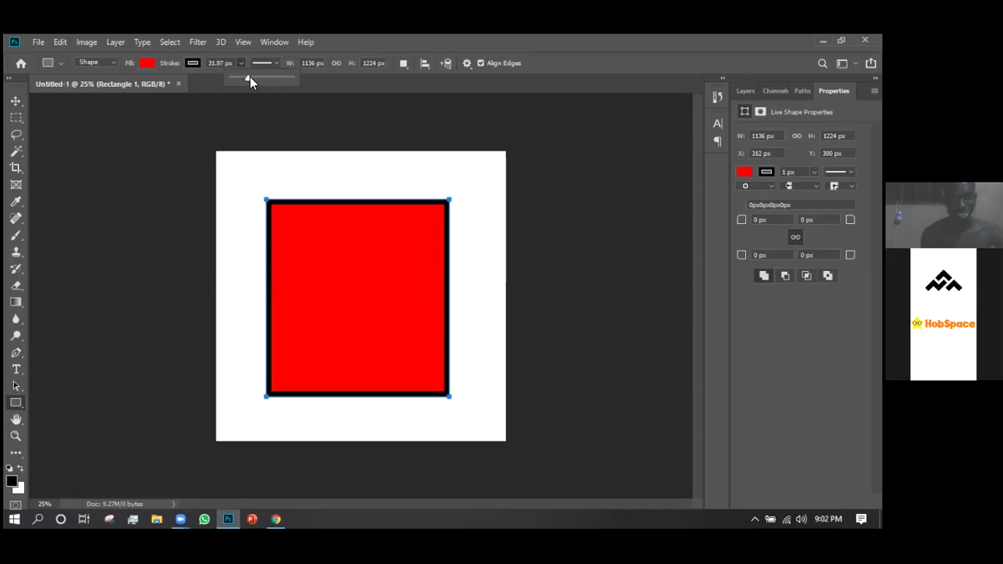
pyautogui.moveTo(249, 76)
pyautogui.mouseDown()
pyautogui.moveTo(259, 77)
pyautogui.moveTo(240, 83)
pyautogui.moveTo(250, 81)
pyautogui.mouseUp()
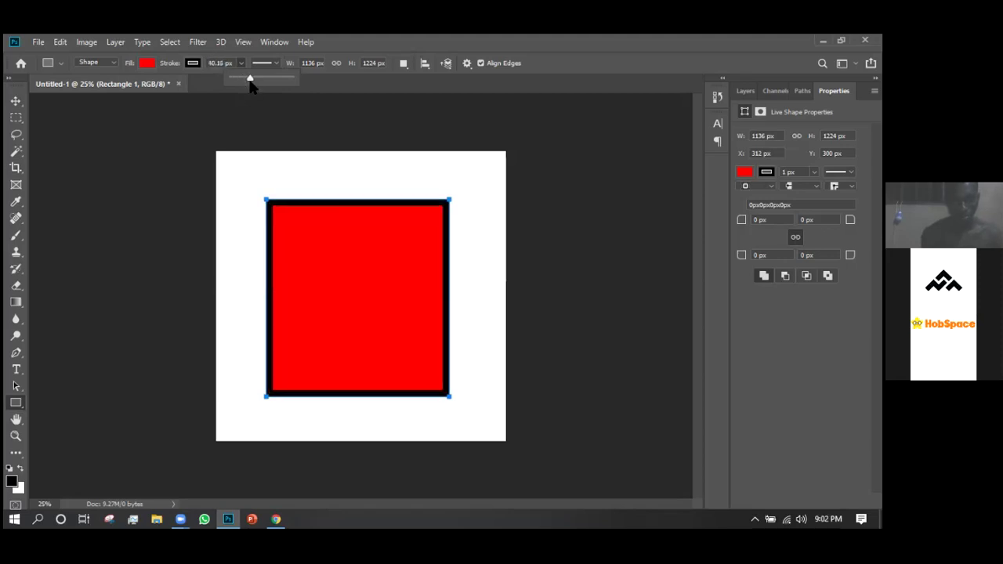
pyautogui.click(352, 39)
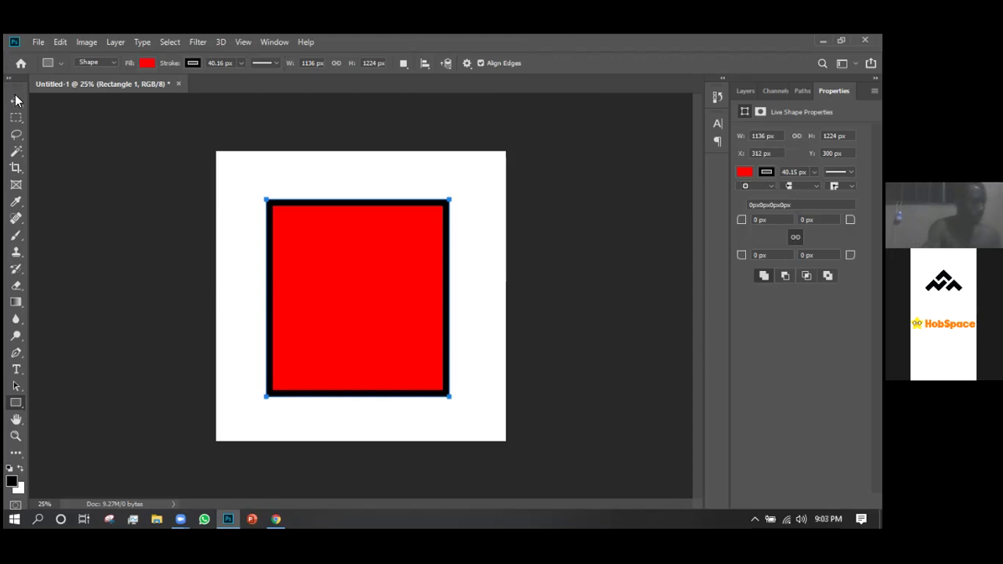
# Draw an ellipse shape about 908 by 924 px inside the red rectangle with the Ellipse tool.
pyautogui.press('v')
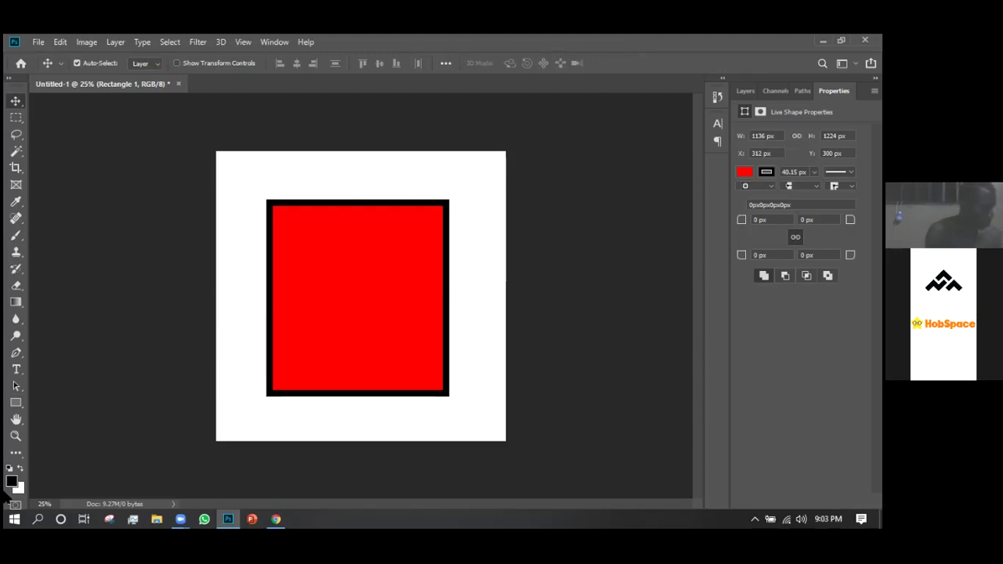
pyautogui.click(15, 403)
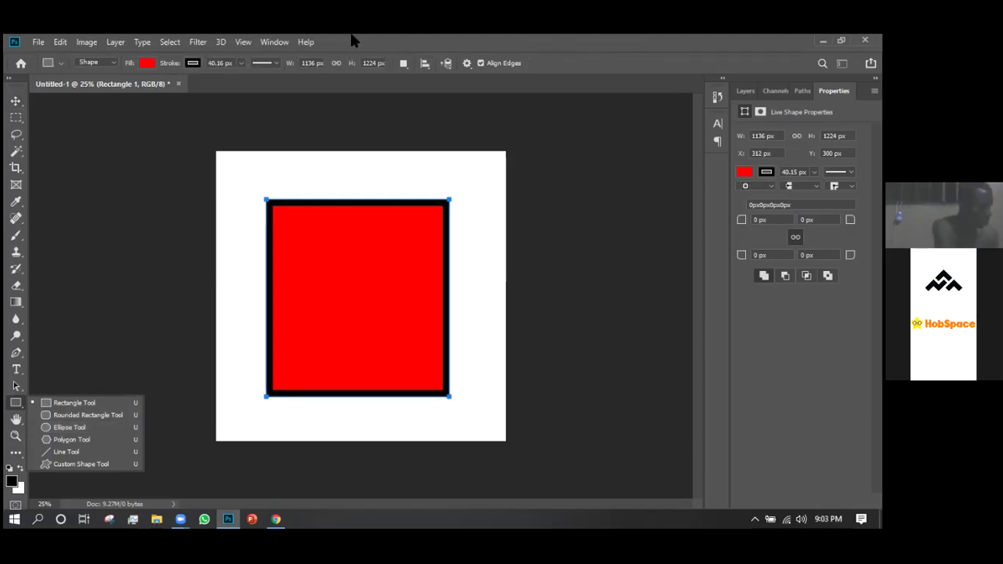
pyautogui.click(56, 428)
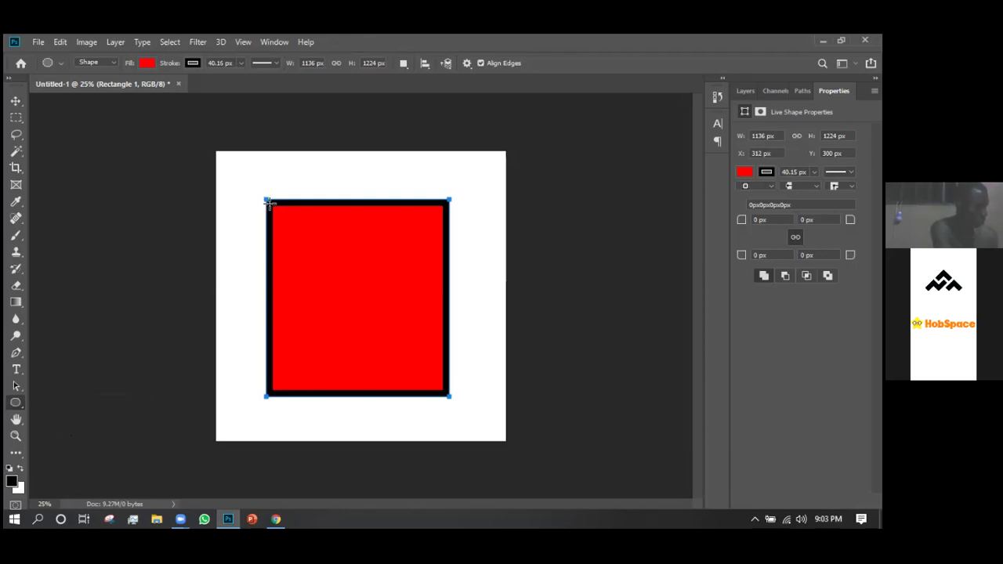
pyautogui.moveTo(284, 225); pyautogui.dragTo(410, 347)
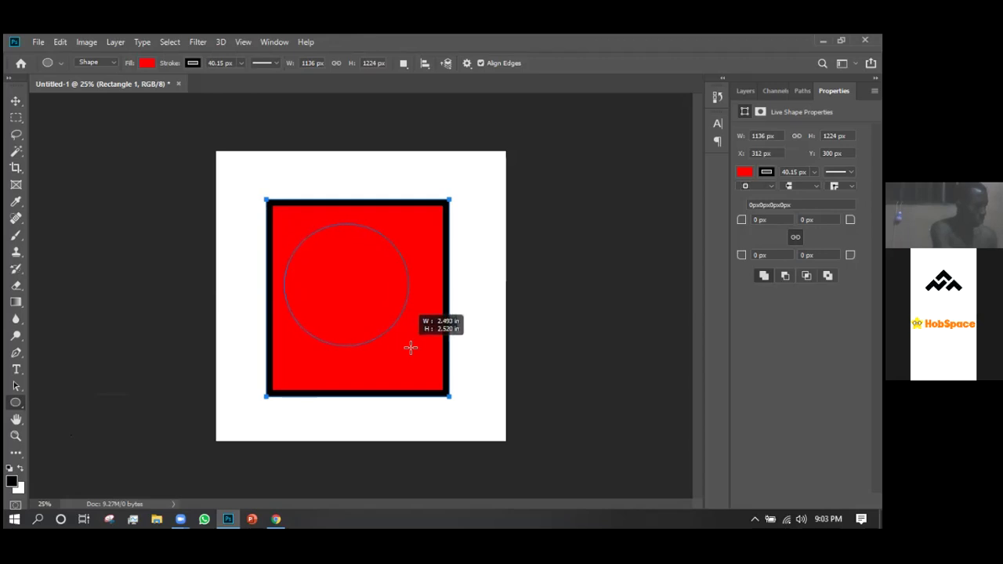
pyautogui.moveTo(411, 347); pyautogui.dragTo(431, 373)
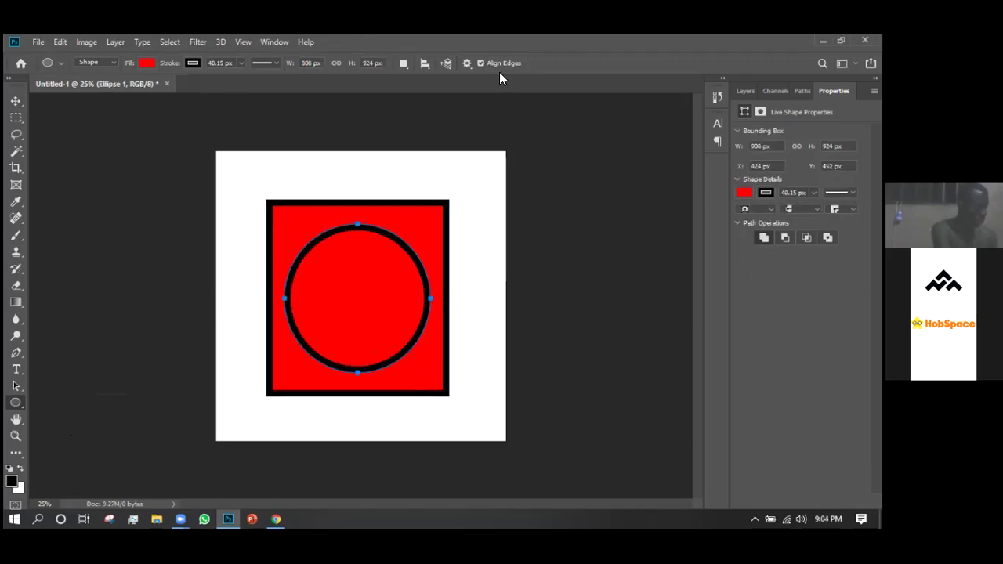
# Fill the ellipse with dark navy blue and change its stroke colour to white.
pyautogui.click(148, 62)
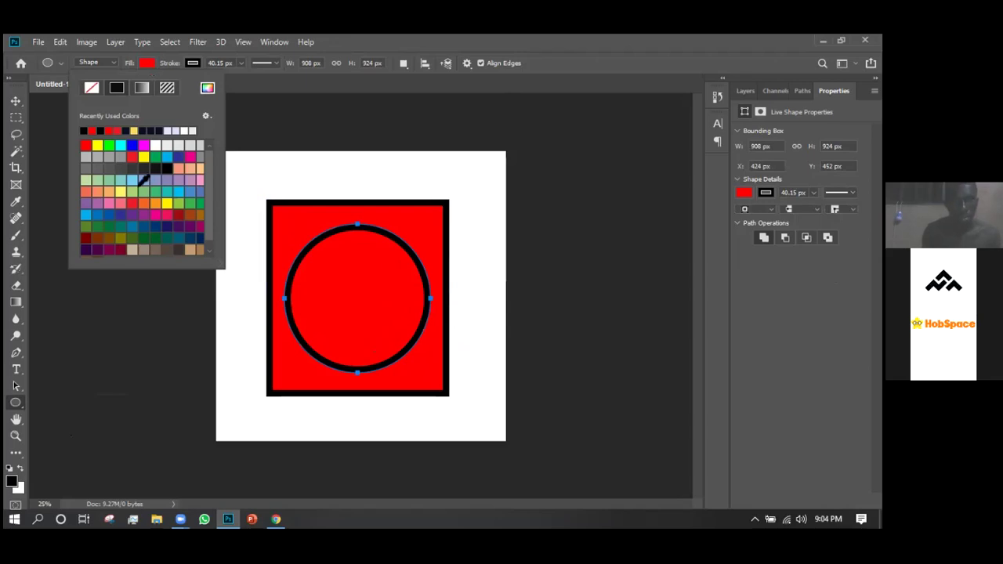
pyautogui.click(100, 214)
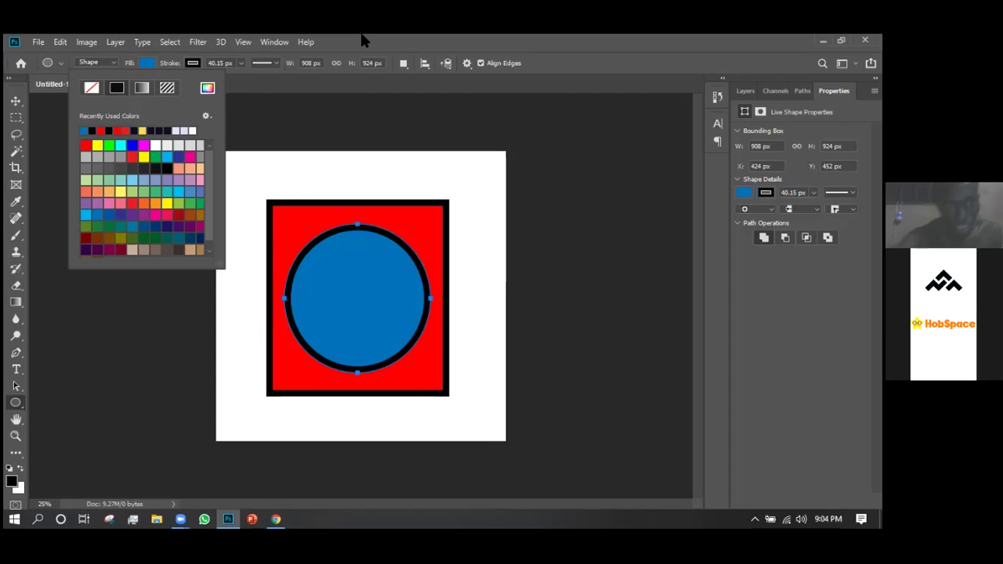
pyautogui.click(163, 222)
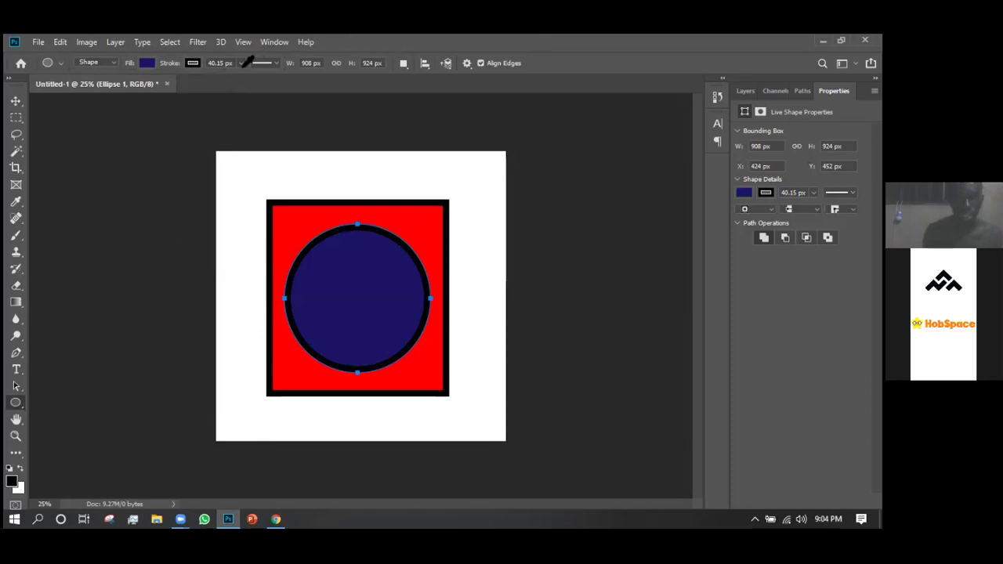
pyautogui.click(194, 63)
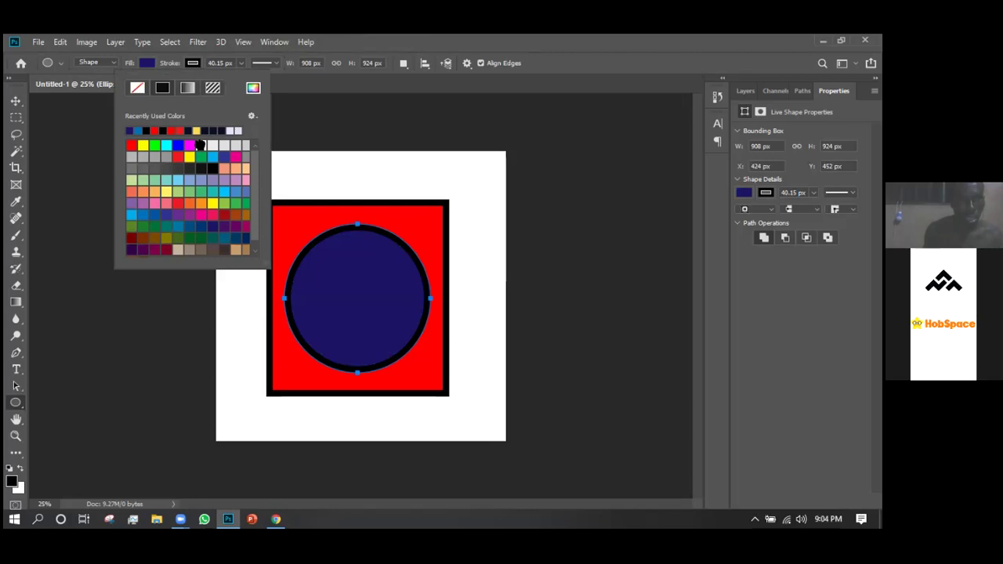
pyautogui.click(200, 145)
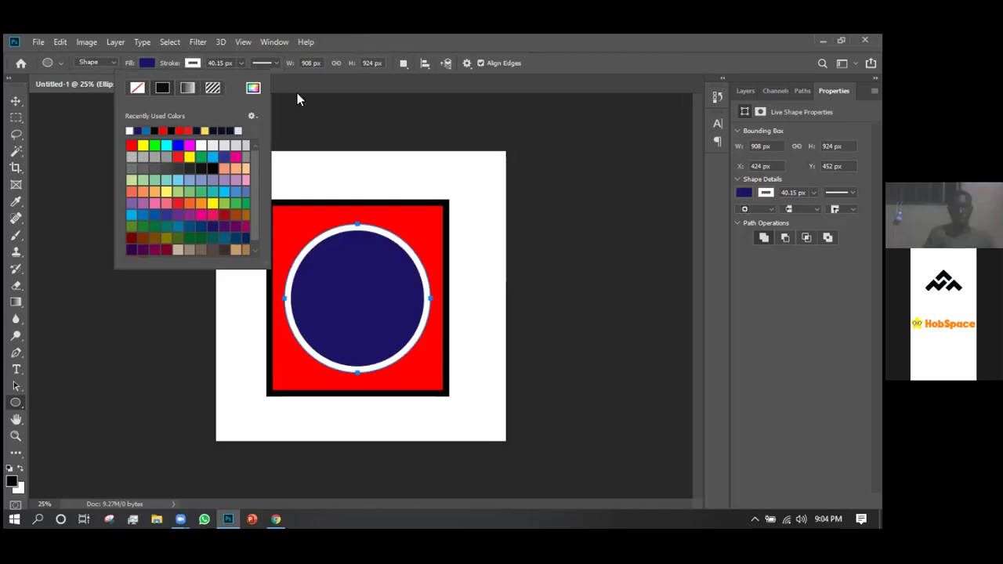
pyautogui.click(297, 92)
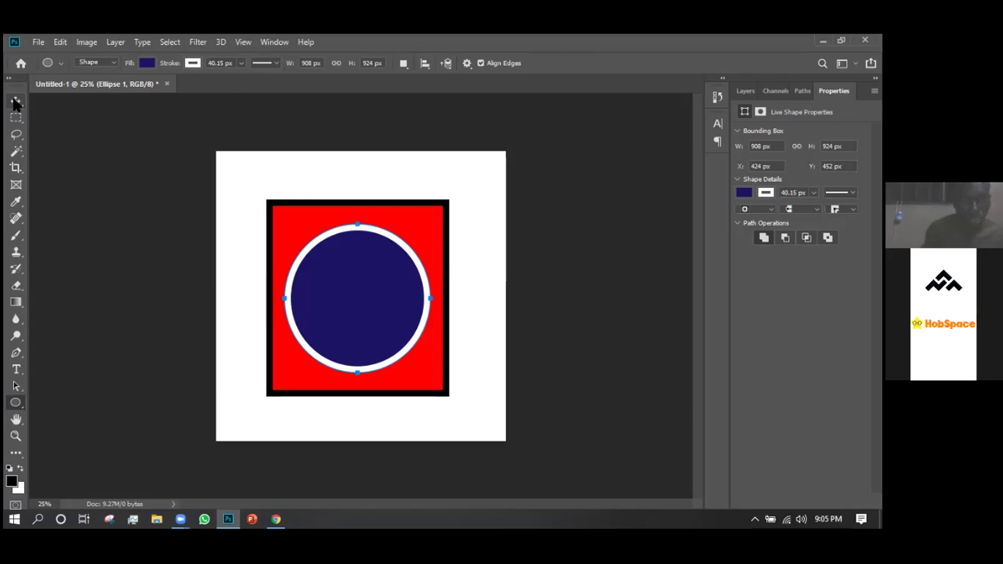
# Show the layer stack and use the Move tool to select the red rectangle, followed by the blue ellipse, directly on the canvas.
pyautogui.click(15, 101)
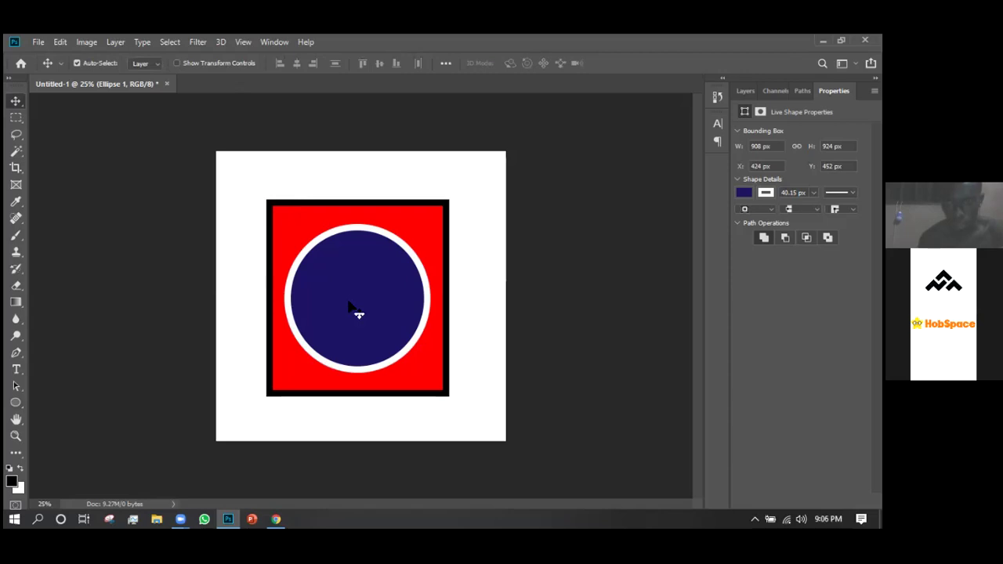
pyautogui.click(744, 91)
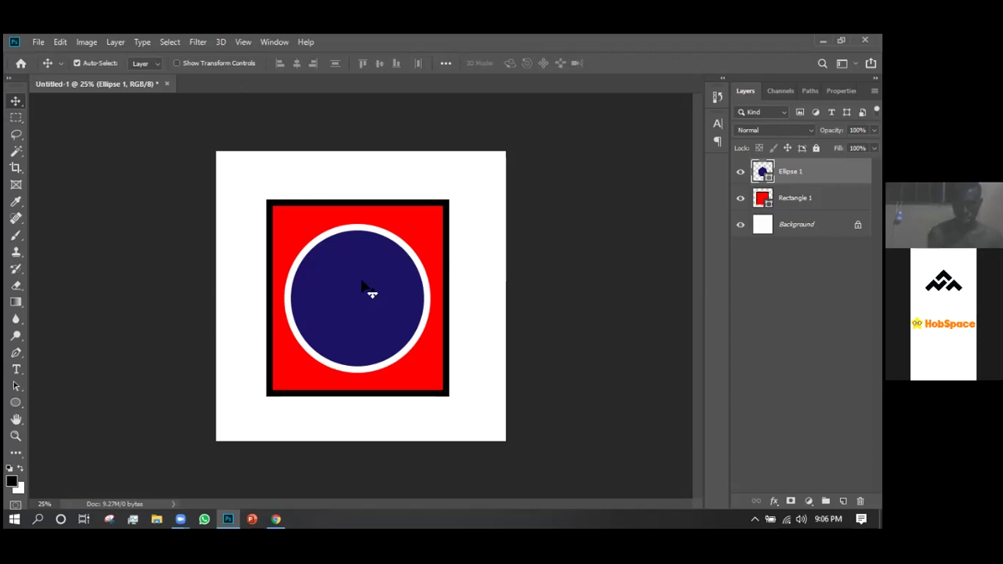
pyautogui.click(429, 223)
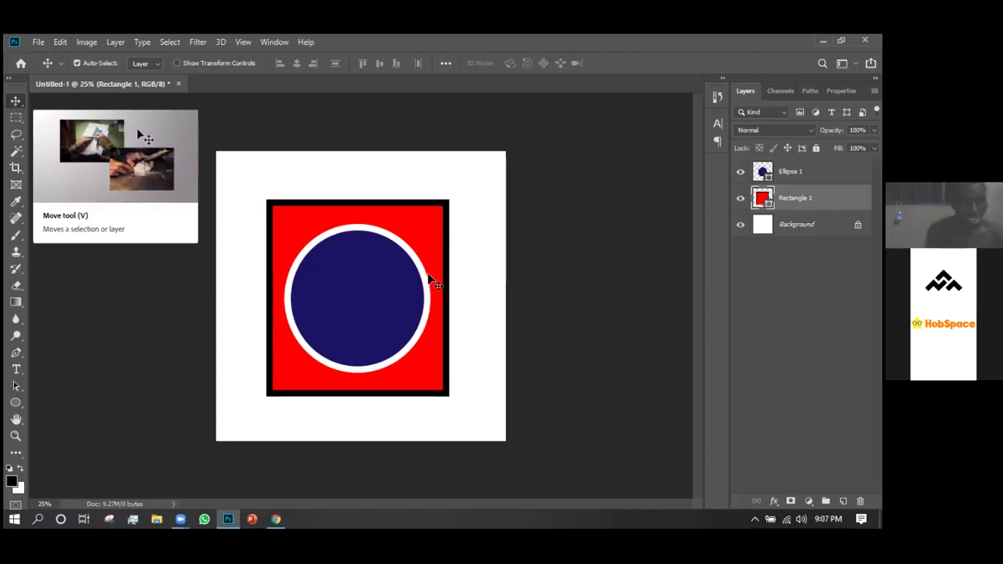
pyautogui.click(356, 314)
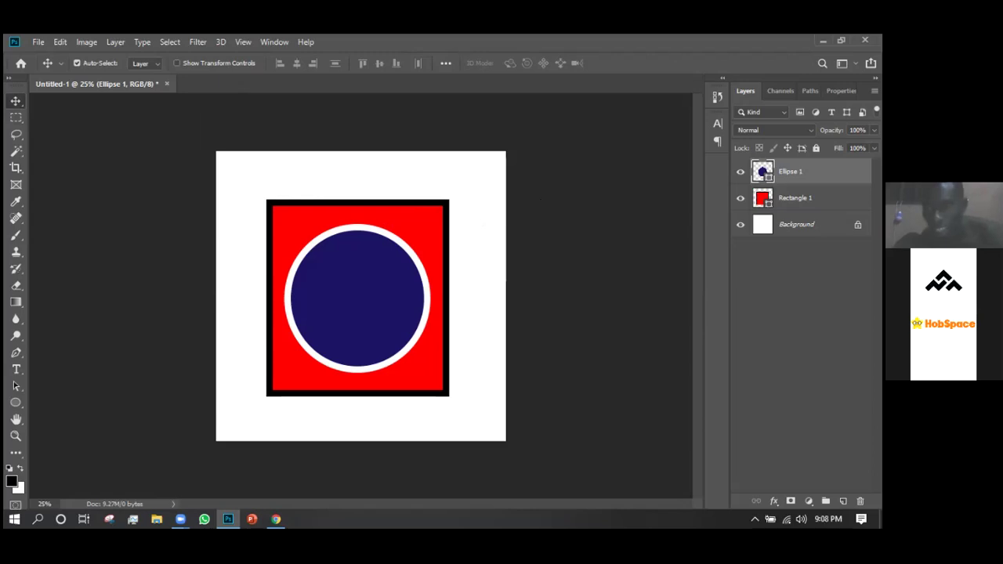
# Select the red rectangle's layer and move it above the ellipse's layer in the stack.
pyautogui.hotkey('alt', '[')
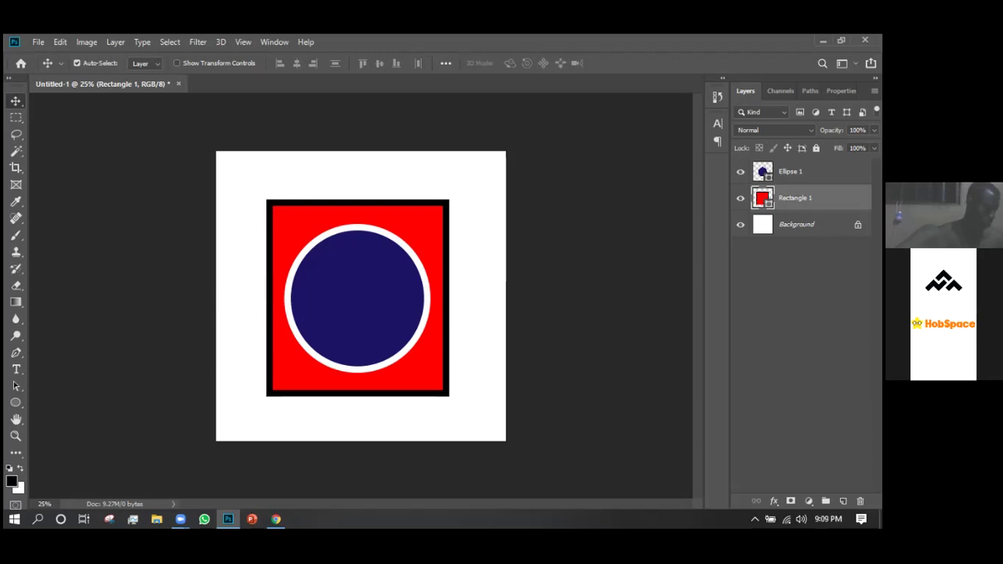
pyautogui.hotkey('ctrl', 'j')
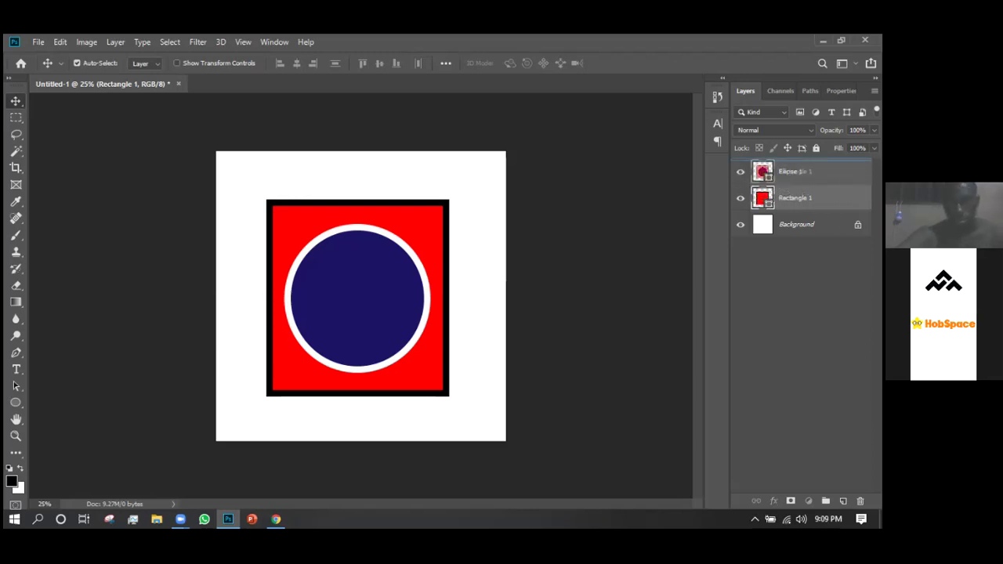
pyautogui.hotkey('ctrl', 'z')
pyautogui.hotkey('ctrl', 'z')
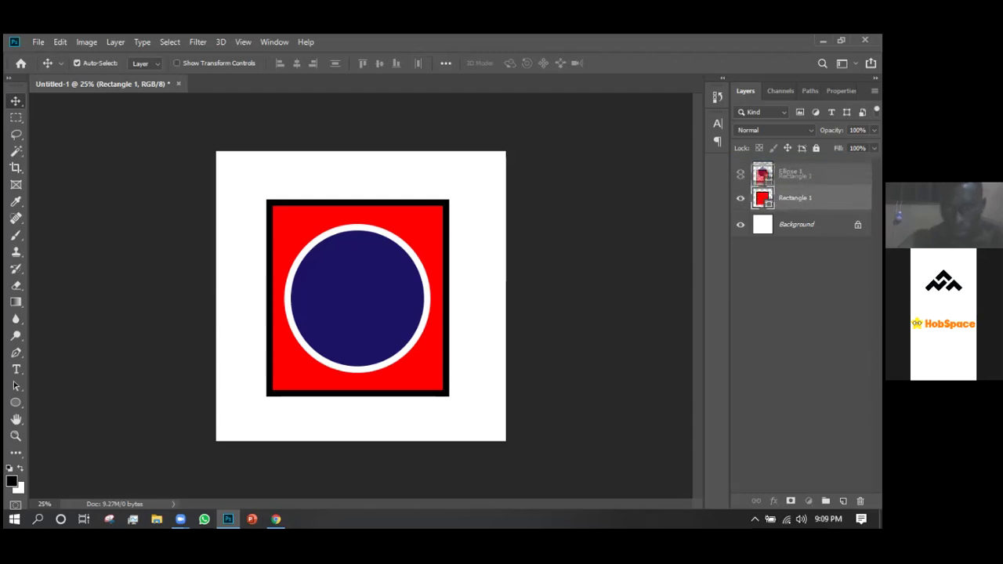
pyautogui.hotkey('ctrl', 'z')
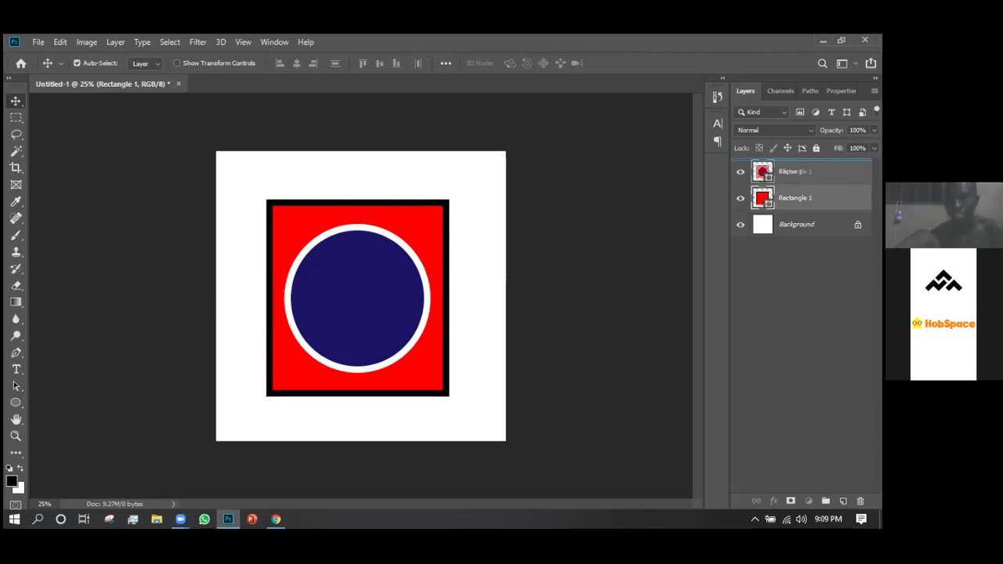
pyautogui.hotkey('ctrl', 'z')
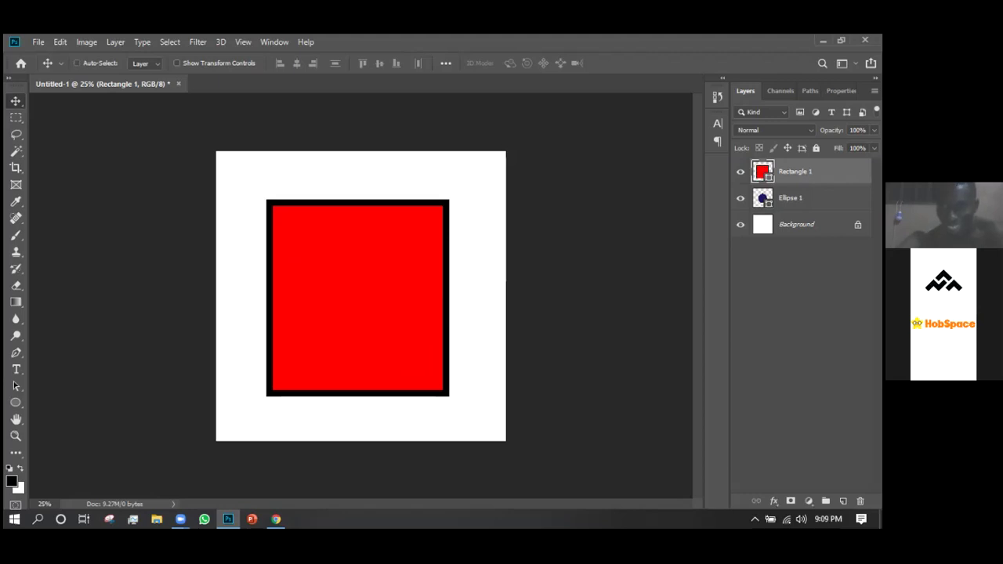
# Toggle the red rectangle's stacking order, sending its layer below the ellipse's layer and bringing it back above twice.
pyautogui.hotkey('ctrl', '[')
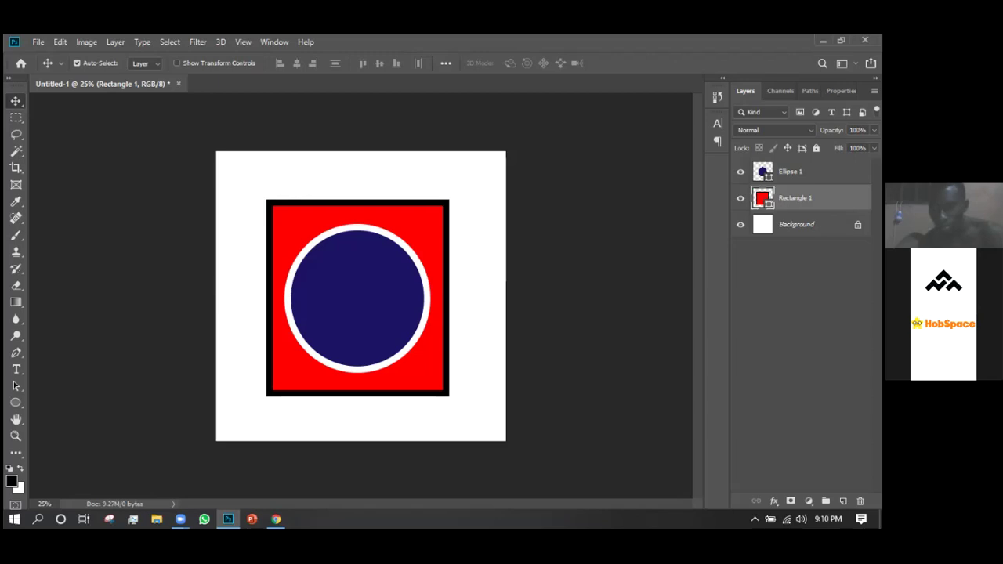
pyautogui.hotkey('ctrl', ']')
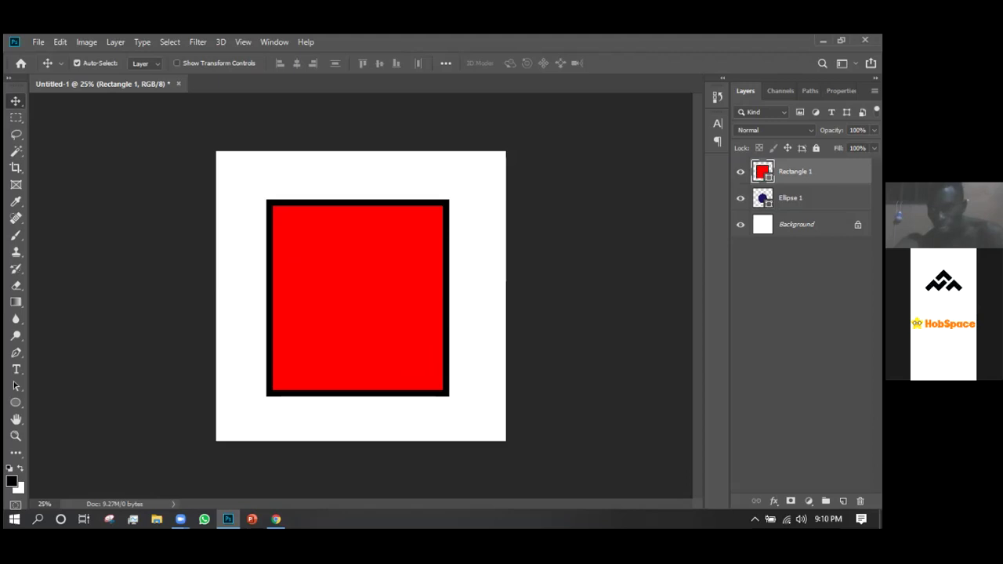
pyautogui.hotkey('ctrl', '[')
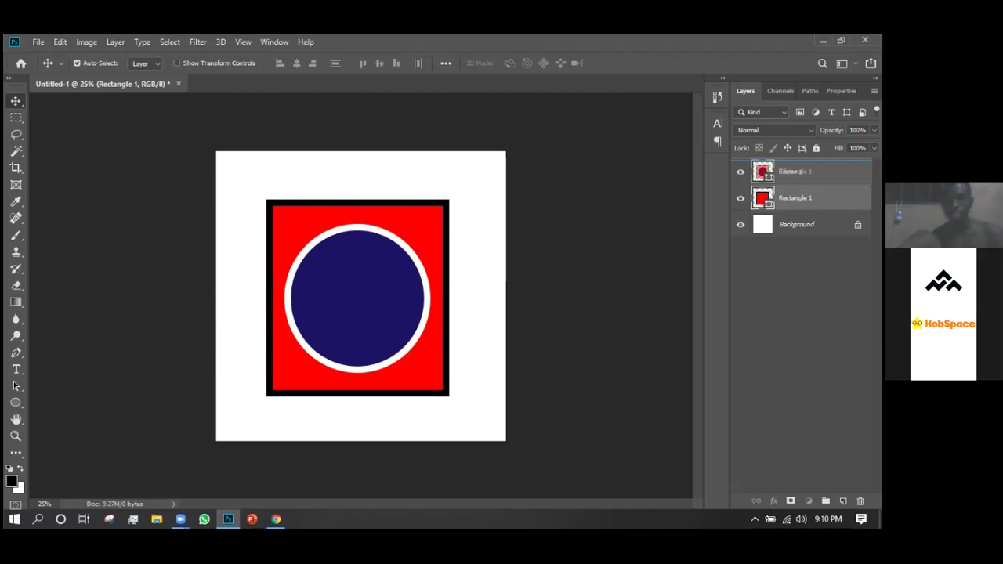
pyautogui.hotkey('ctrl', ']')
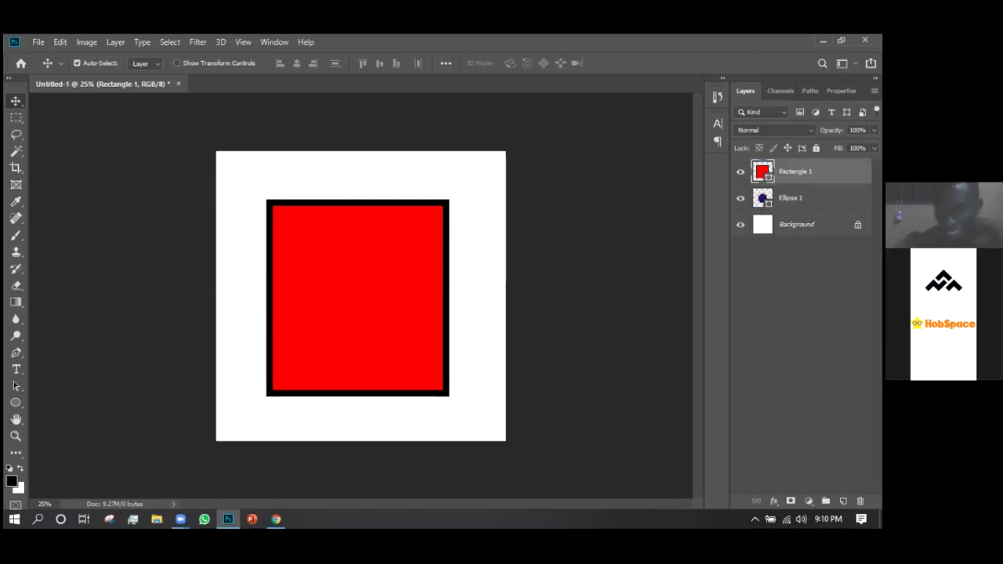
# Move the red rectangle's layer back below the ellipse's layer and deselect all layers.
pyautogui.hotkey('alt', '[')
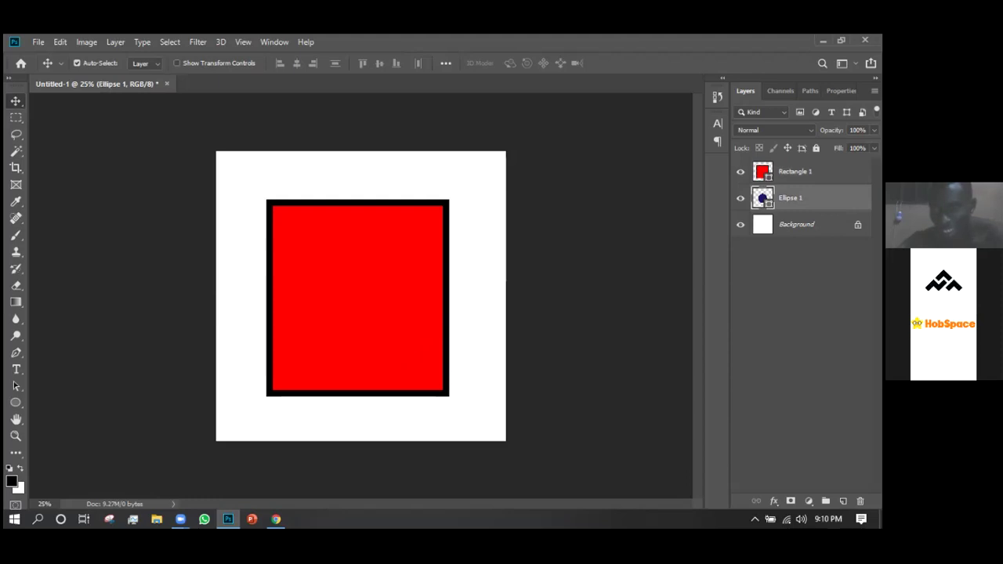
pyautogui.hotkey('alt', ']')
pyautogui.moveTo(795, 170); pyautogui.dragTo(796, 210)
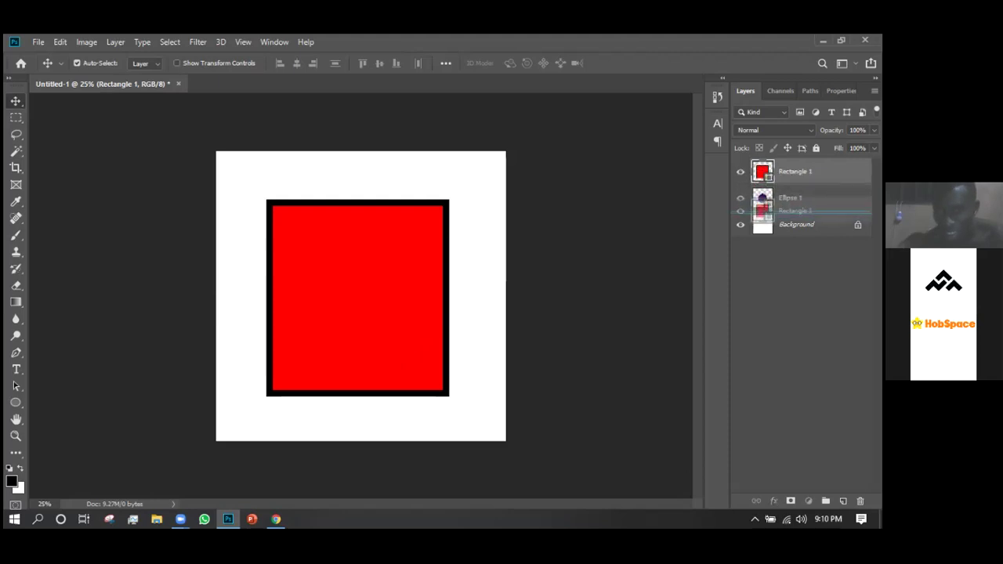
pyautogui.moveTo(795, 211); pyautogui.dragTo(796, 212)
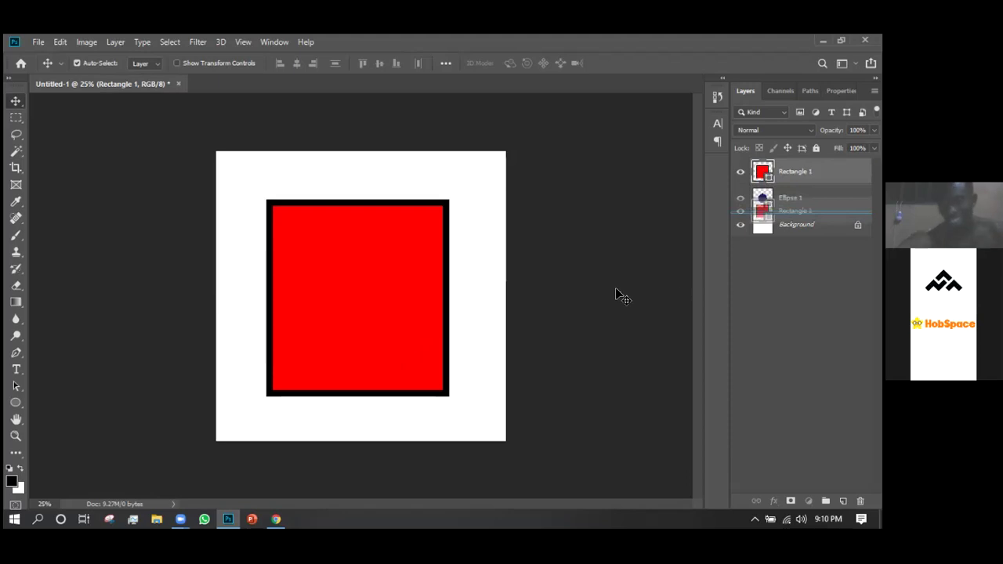
pyautogui.click(630, 266)
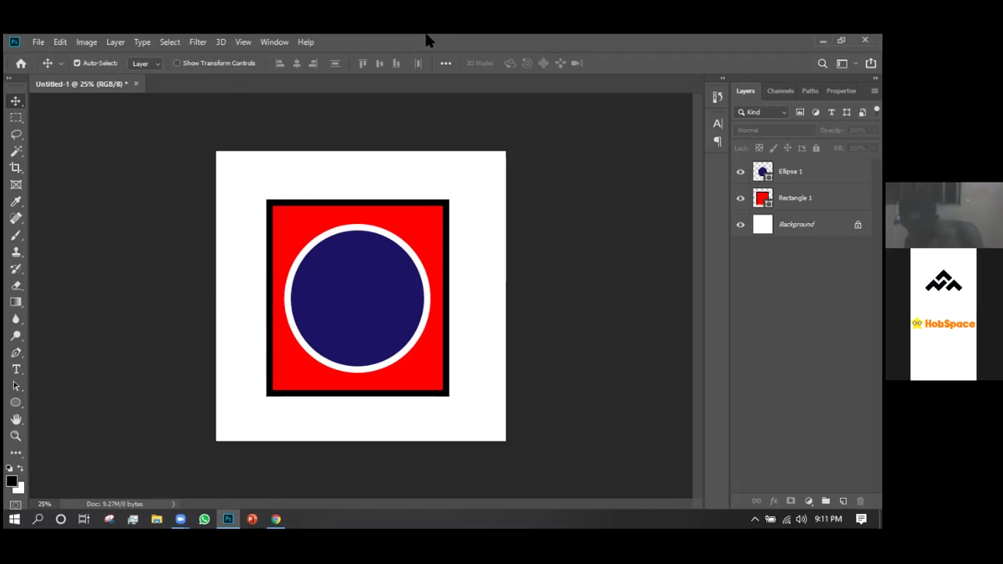
# Zoom the canvas in to 33.3% and out to 16.7%.
pyautogui.hotkey('ctrl', '+')
pyautogui.hotkey('ctrl', '-')
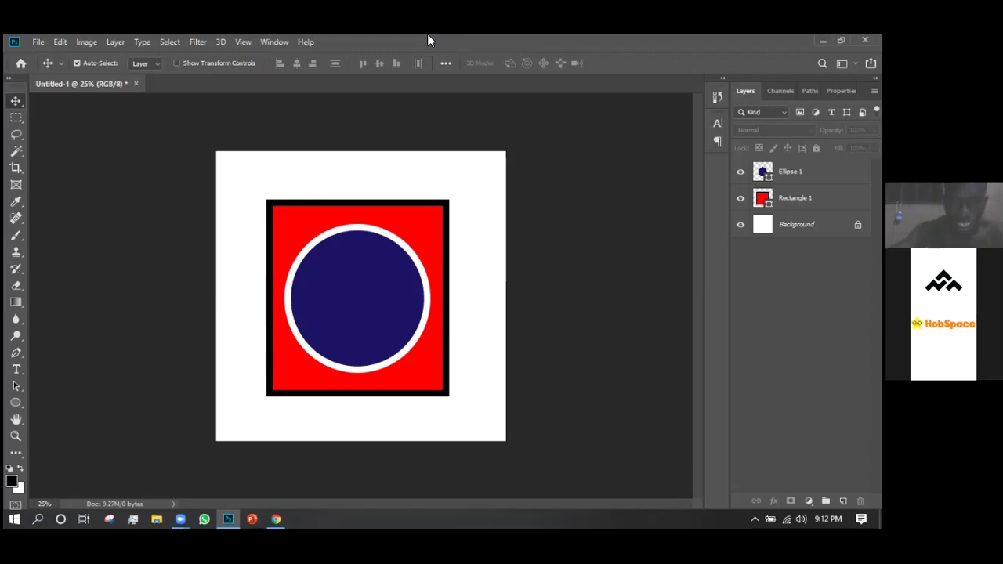
pyautogui.press('ctrl')
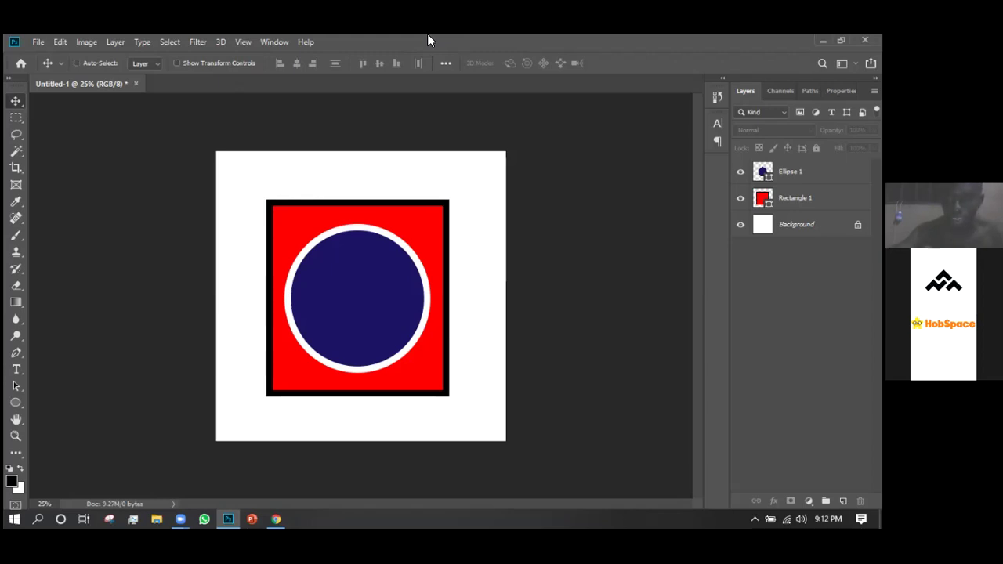
pyautogui.hotkey('ctrl', '+')
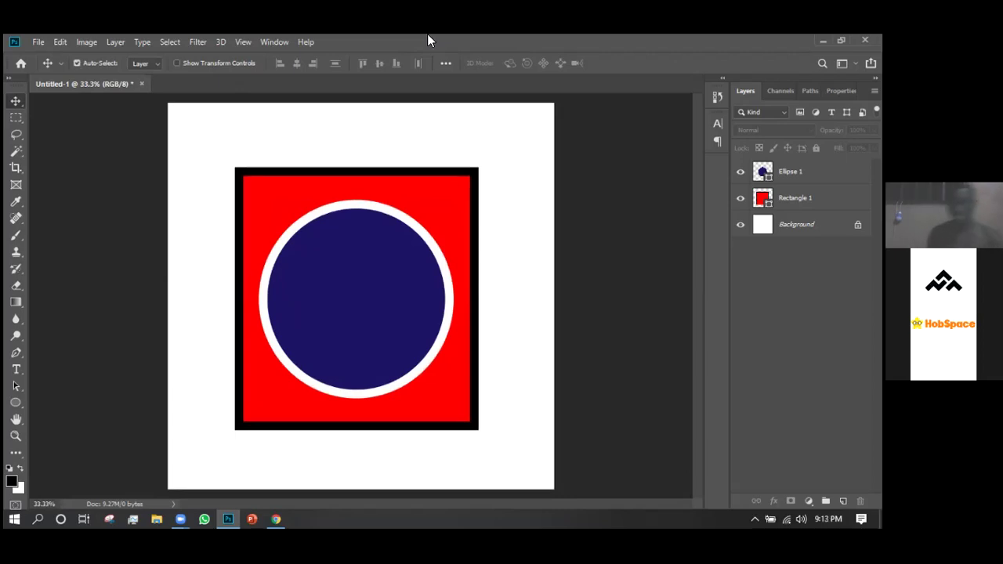
pyautogui.hotkey('ctrl', '-')
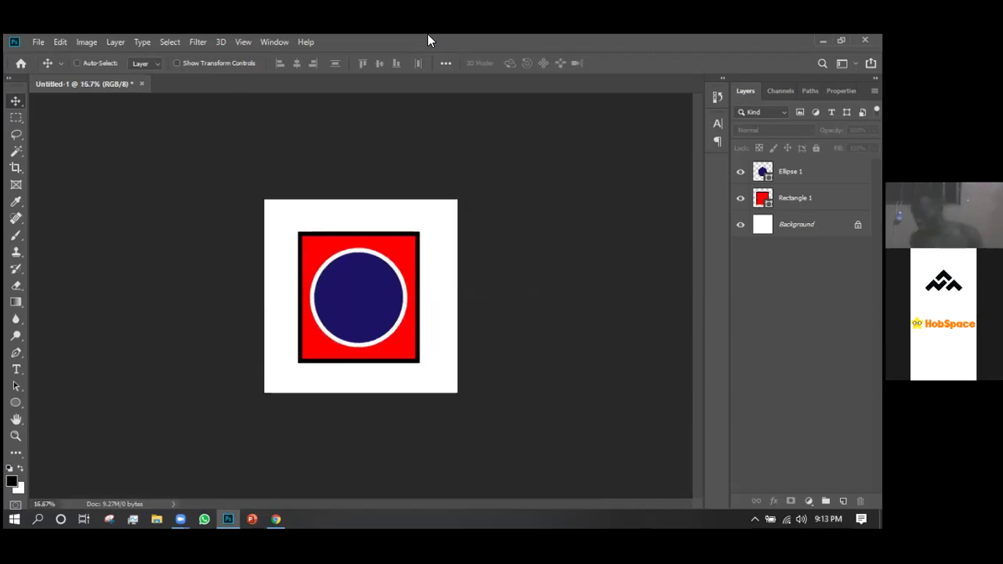